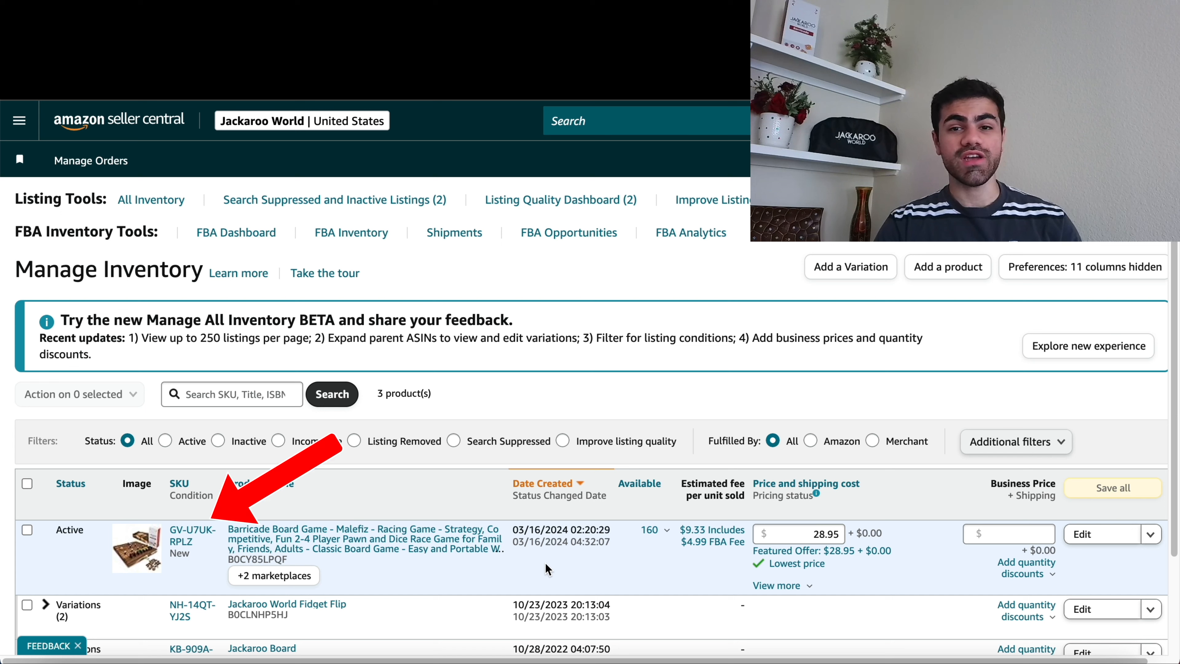
# Start sending or replenishing inventory for the active Barricade Board Game listing
pyautogui.click(1151, 537)
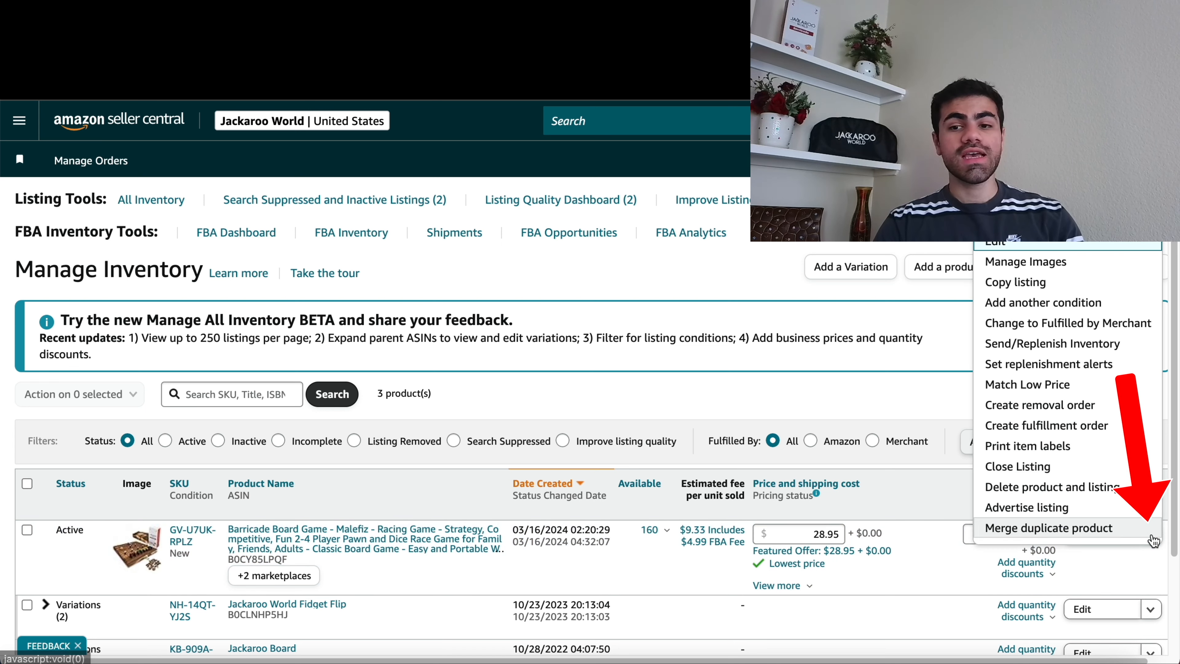
pyautogui.click(1014, 343)
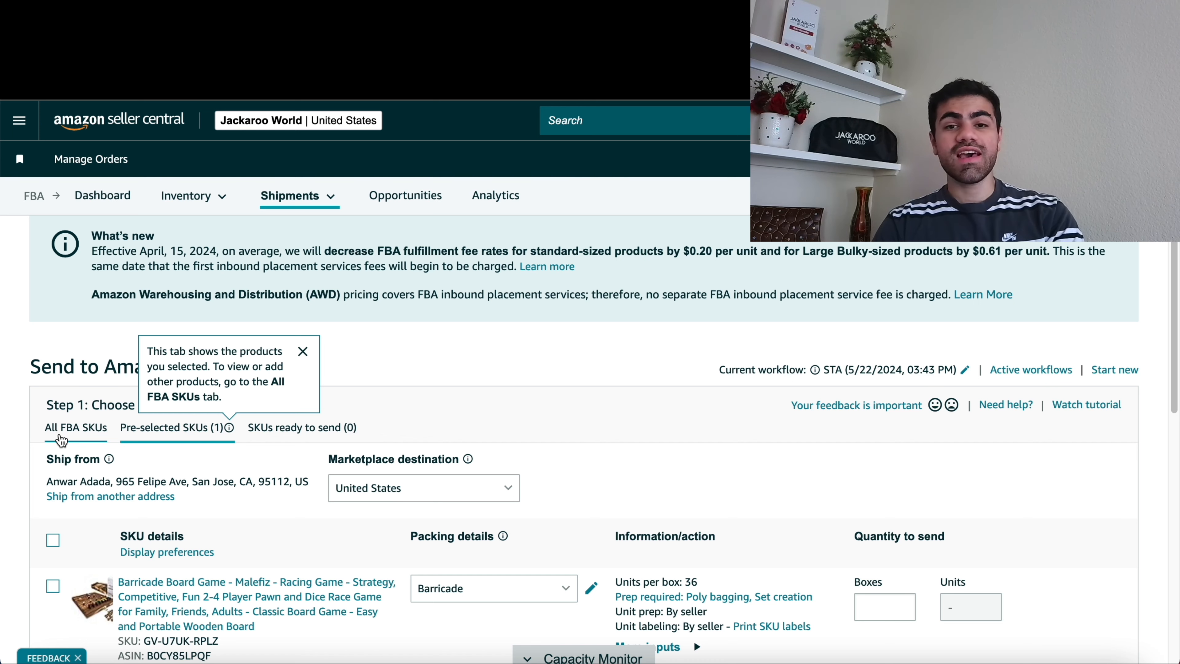
# Create a new packing template for the Barricade Board Game and name it "barricade game"
pyautogui.scroll(-1, 195, 495)
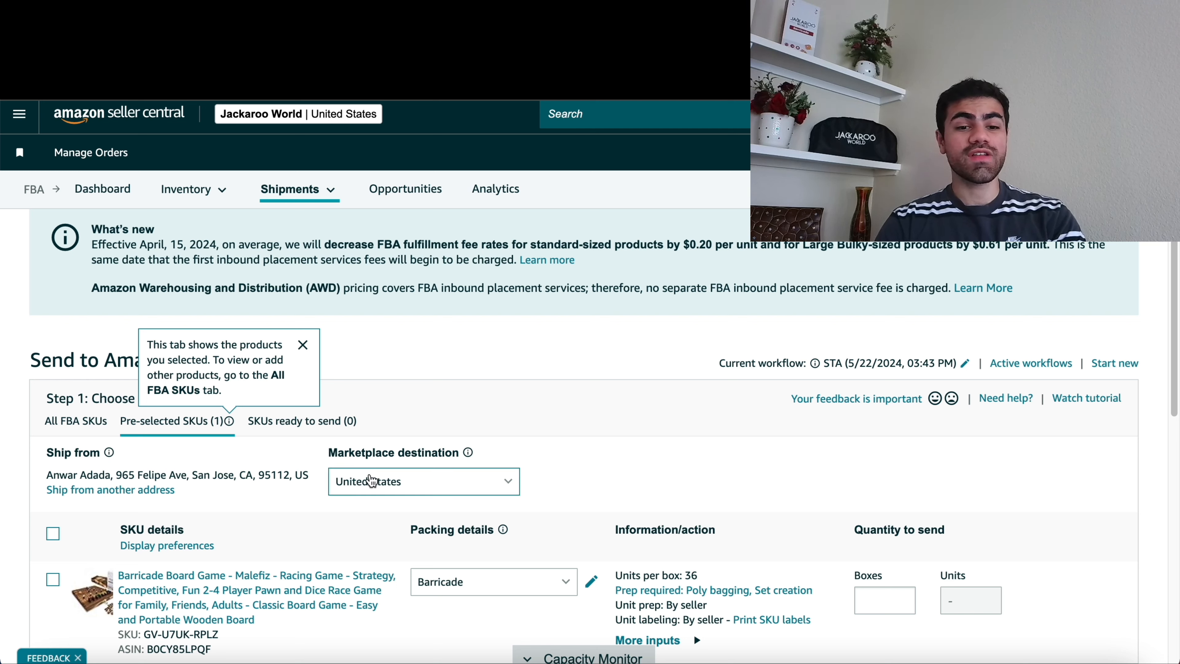
pyautogui.scroll(-1, 393, 506)
pyautogui.scroll(-2, 386, 510)
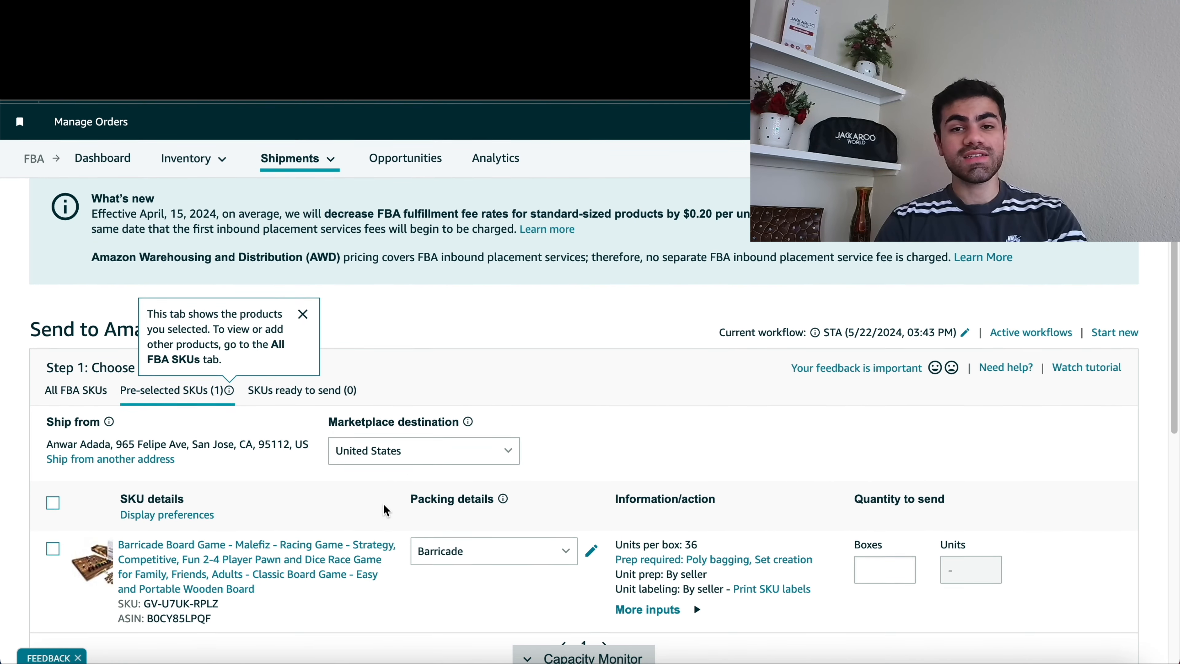
pyautogui.click(482, 549)
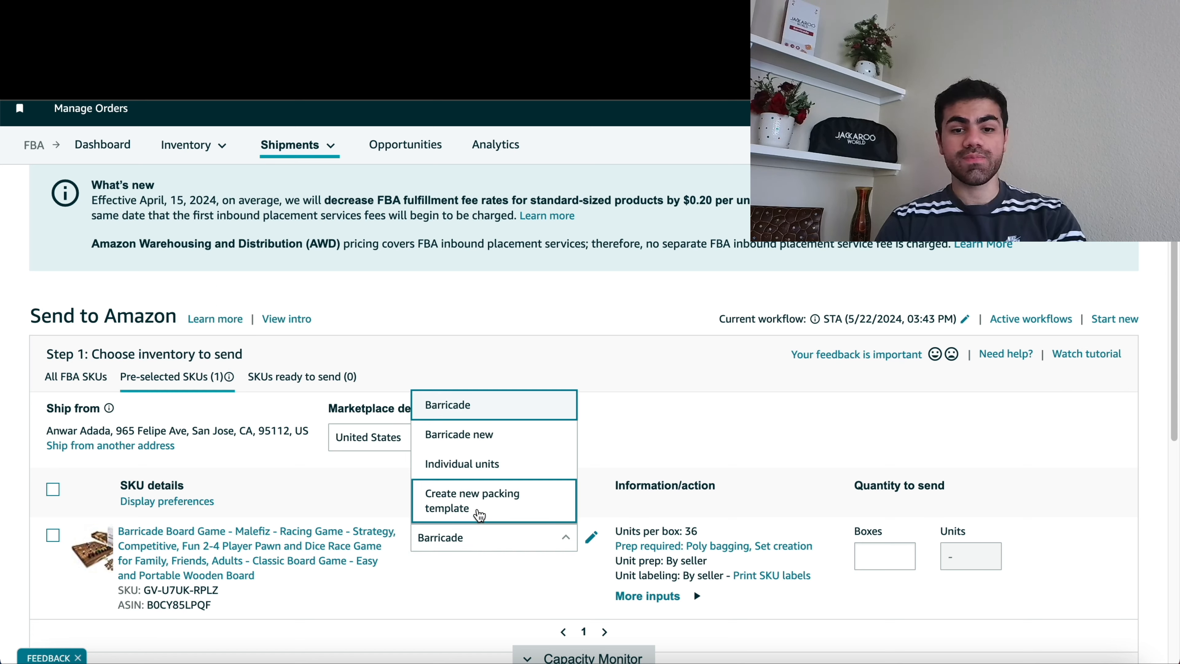
pyautogui.click(479, 511)
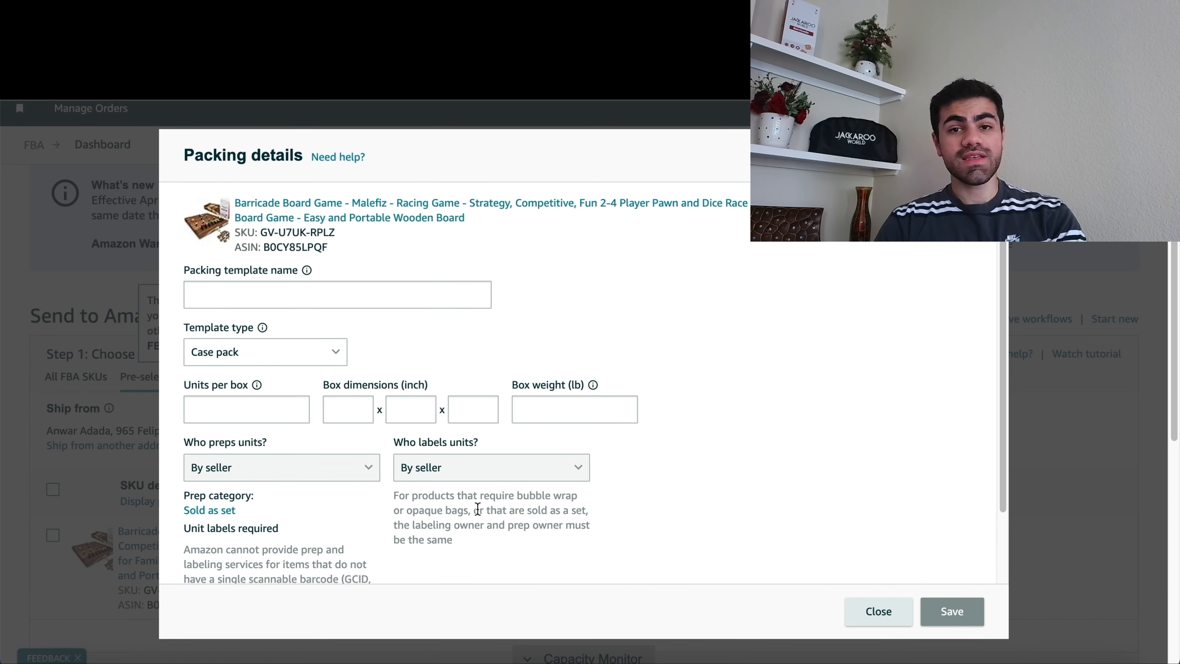
pyautogui.click(372, 305)
pyautogui.write('b')
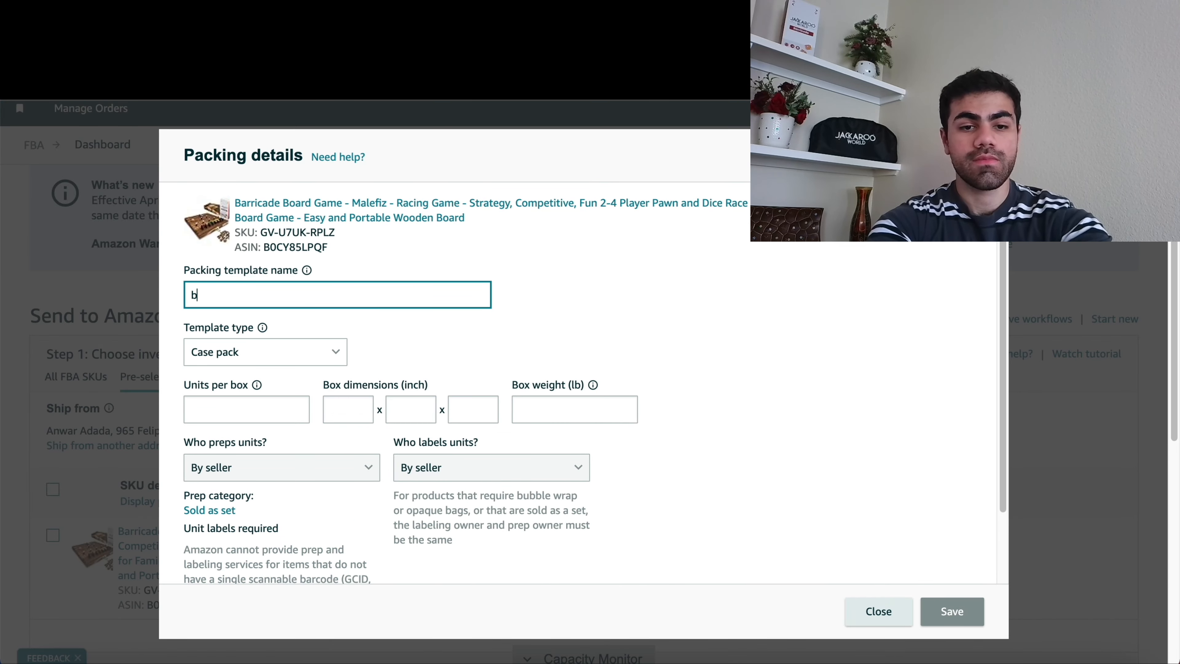
pyautogui.write('arricade game')
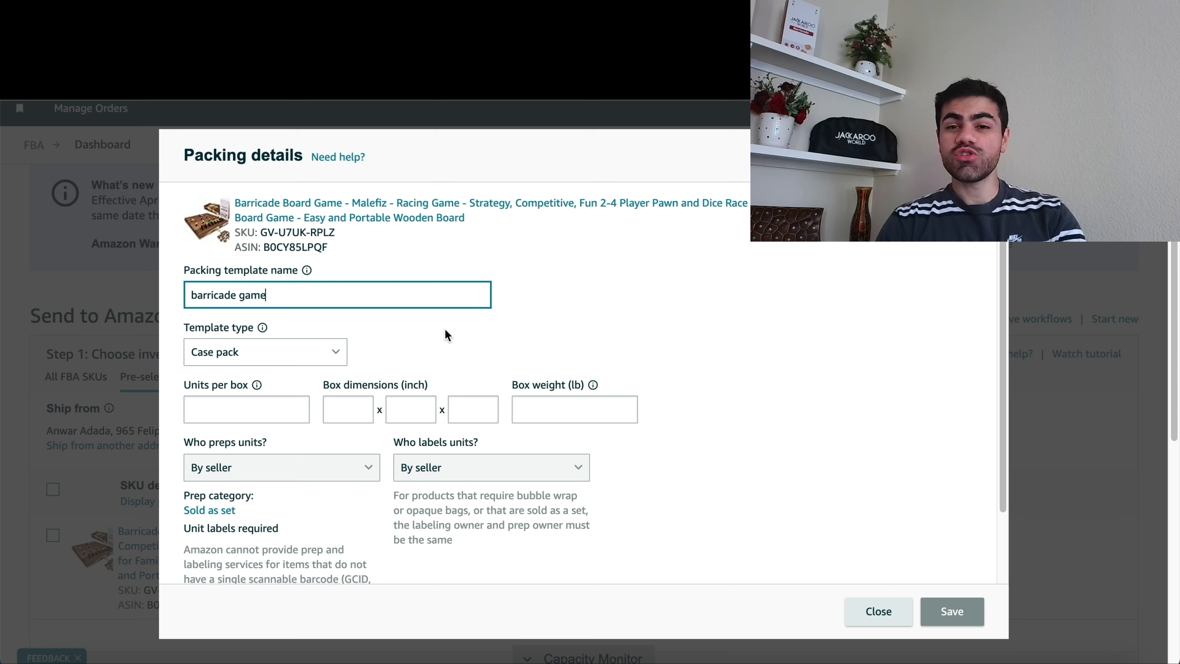
pyautogui.click(436, 333)
# Set the template to 36 units per box with box dimensions of 22 x 22 x 11 inches
pyautogui.click(281, 403)
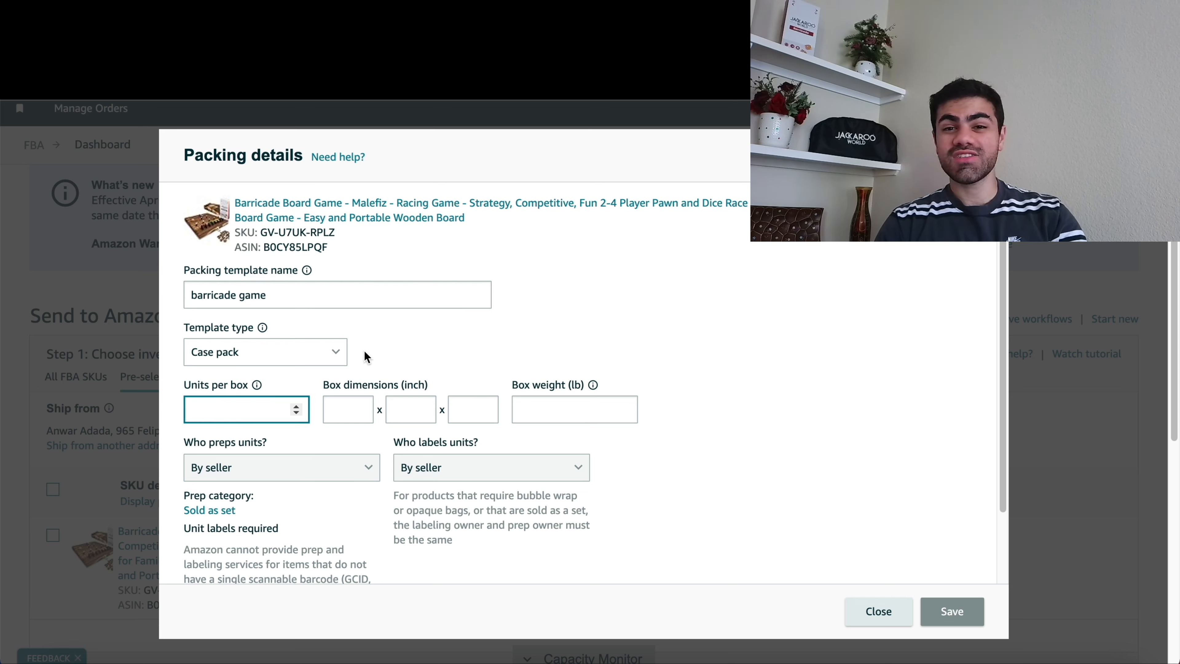
pyautogui.write('36')
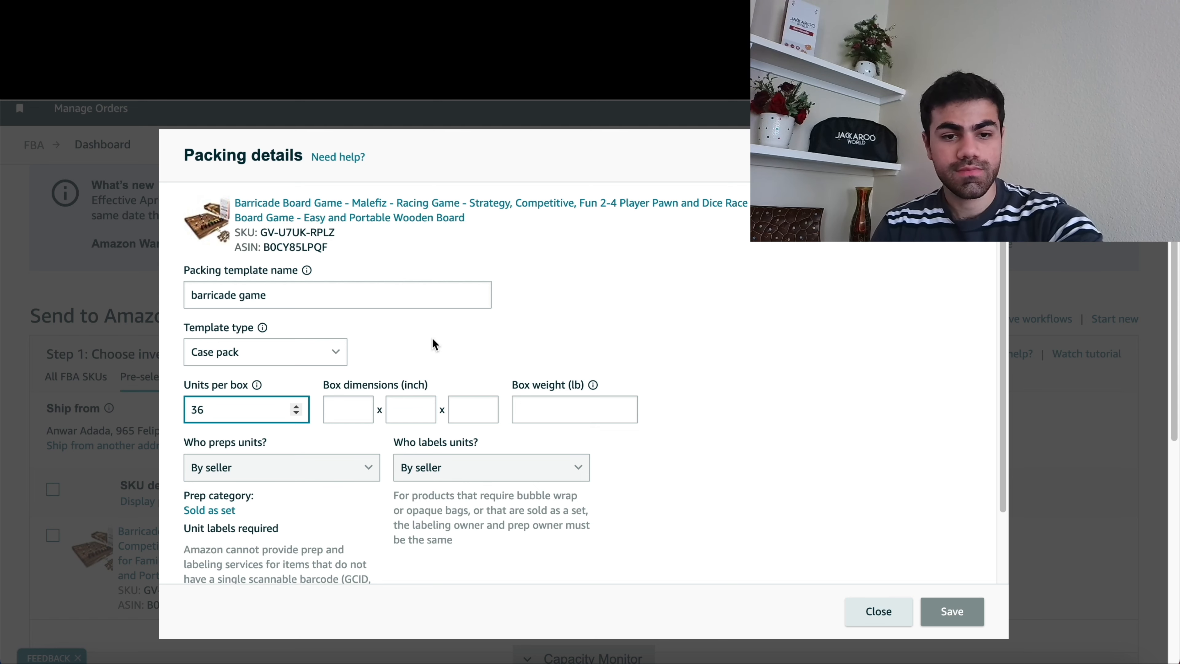
pyautogui.click(420, 348)
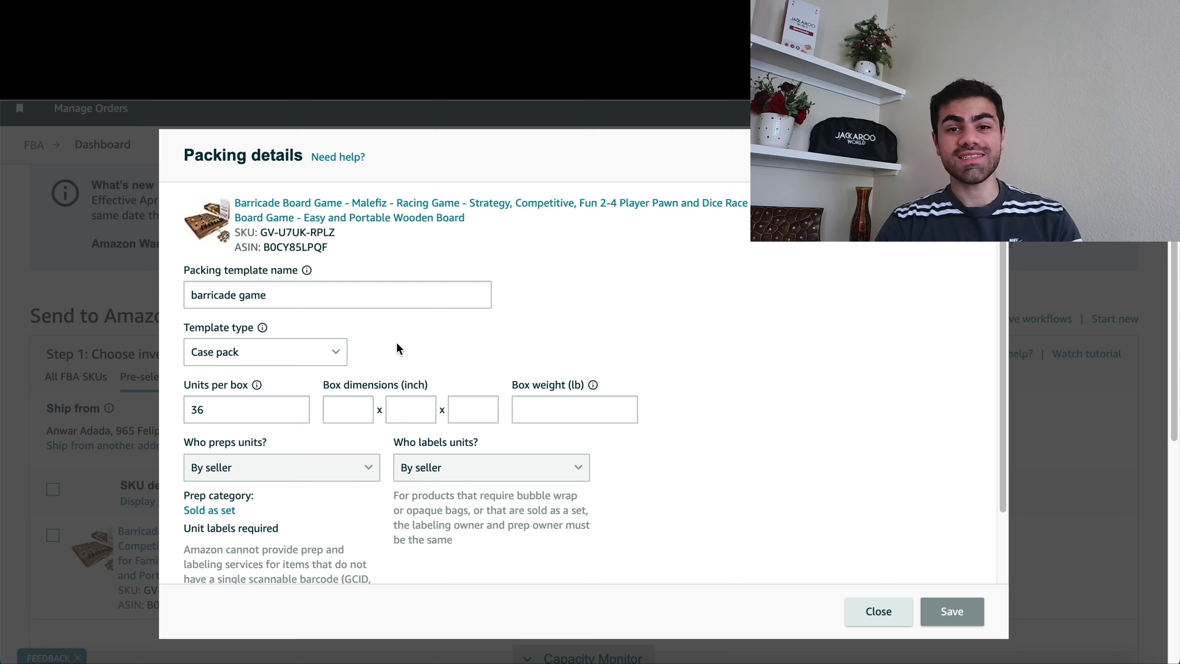
pyautogui.click(340, 417)
pyautogui.write('22')
pyautogui.press('Tab')
pyautogui.write('22')
pyautogui.press('Tab')
pyautogui.write('11')
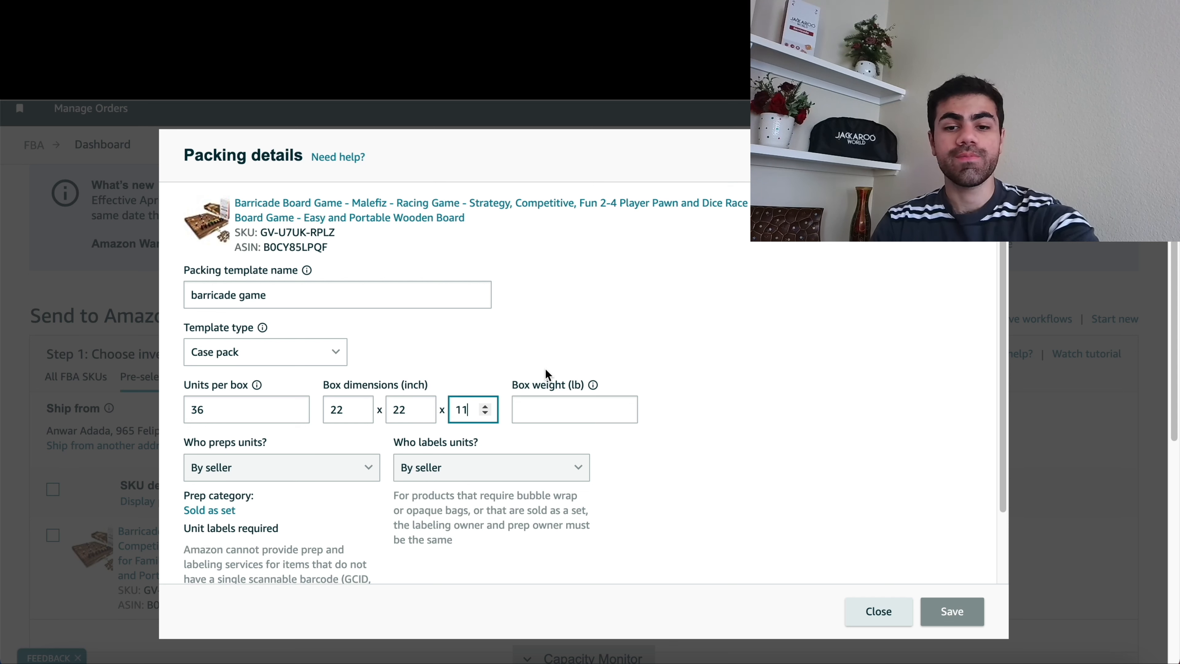
# Set the box weight to 44 lb and save the packing template
pyautogui.click(573, 402)
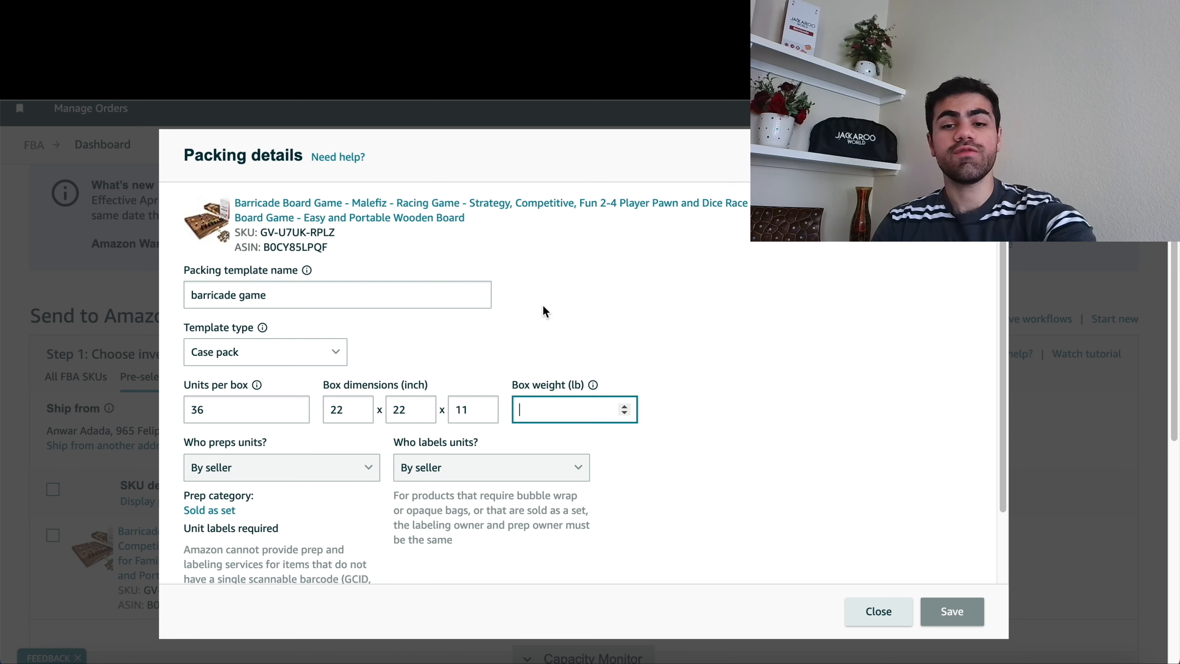
pyautogui.write('44')
pyautogui.click(618, 303)
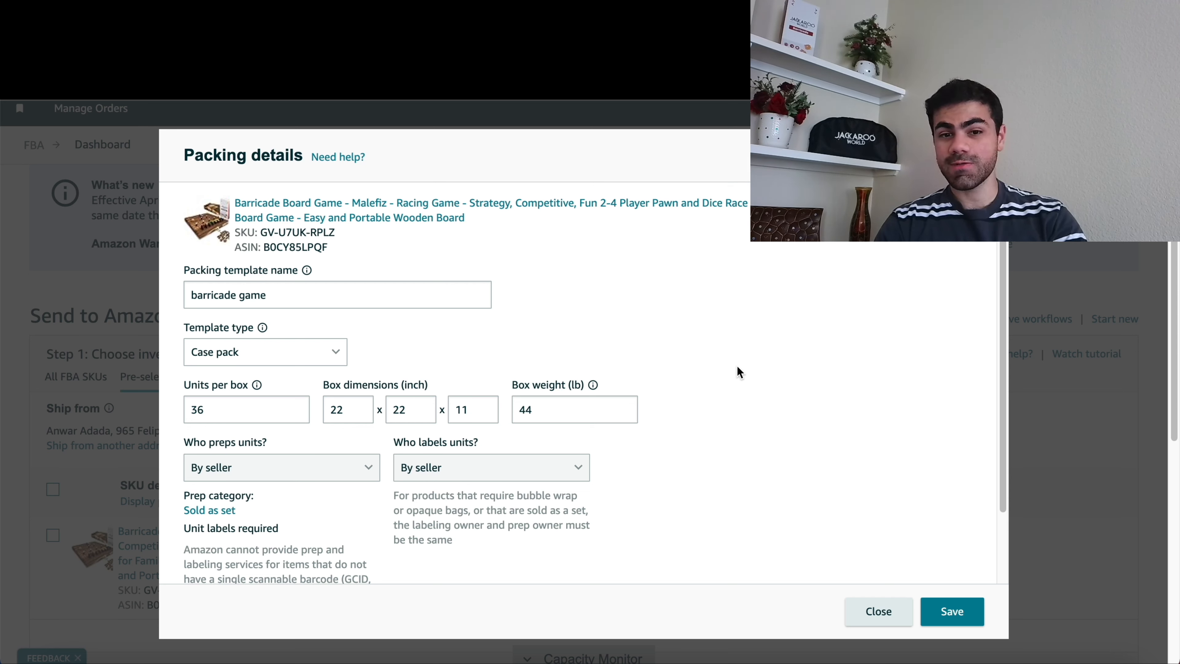
pyautogui.click(949, 613)
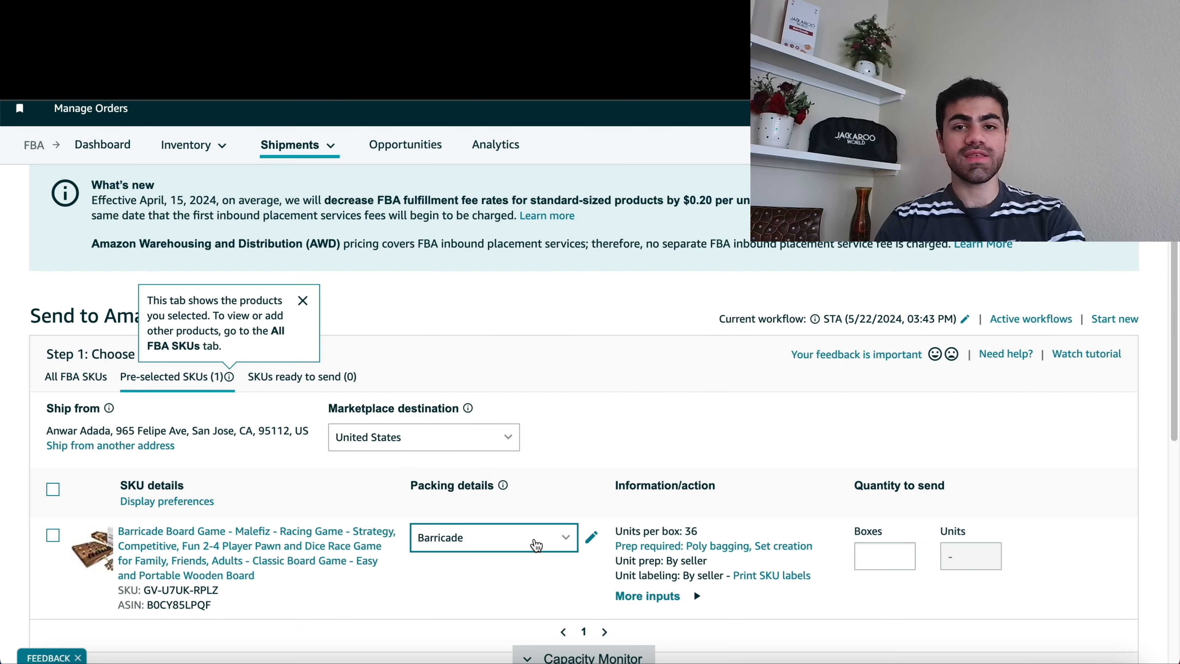
# Apply the "barricade game" packing template to the SKU and mark 10 boxes as ready to send
pyautogui.click(535, 538)
pyautogui.click(509, 478)
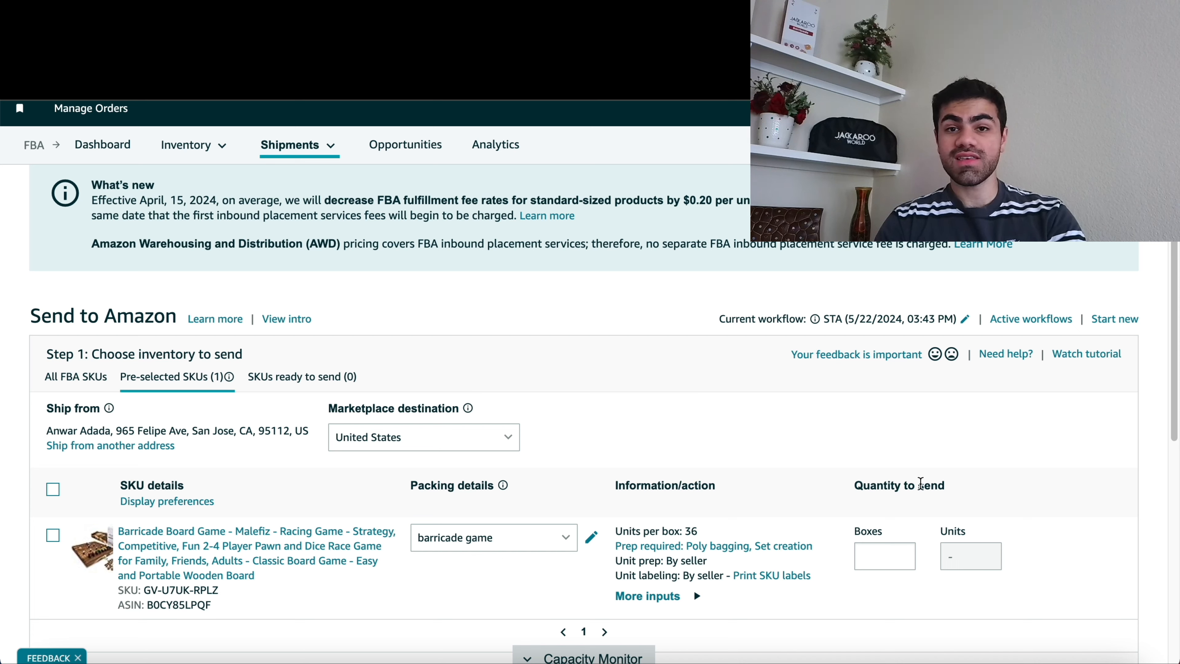
pyautogui.click(871, 550)
pyautogui.write('10')
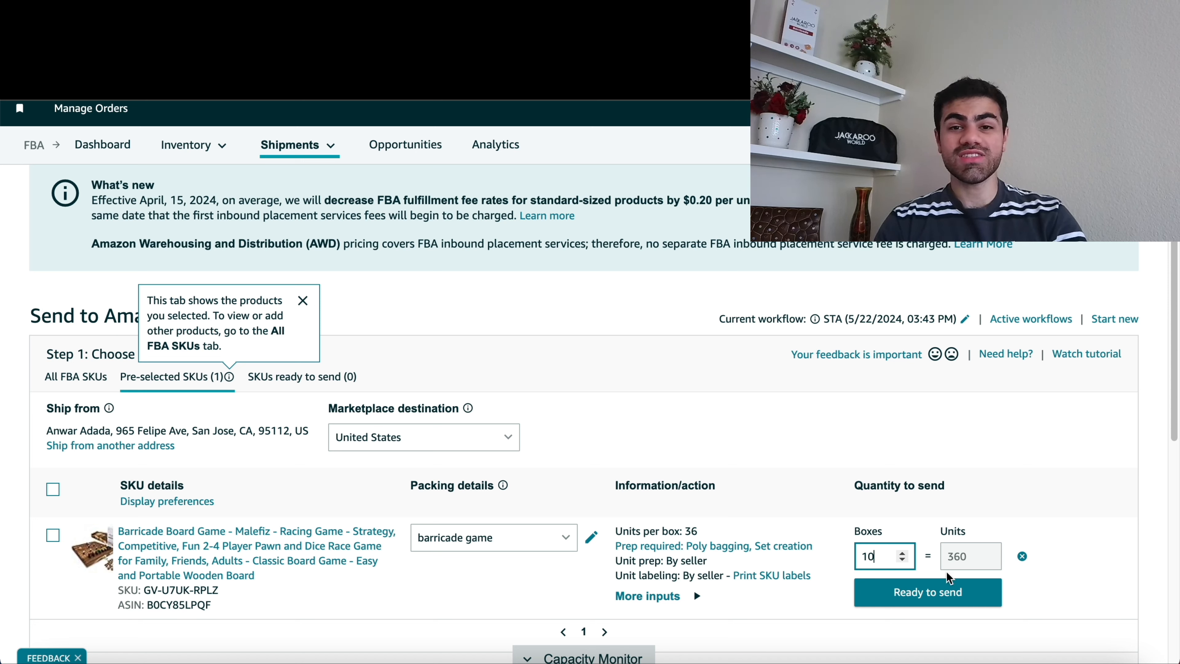
pyautogui.click(935, 591)
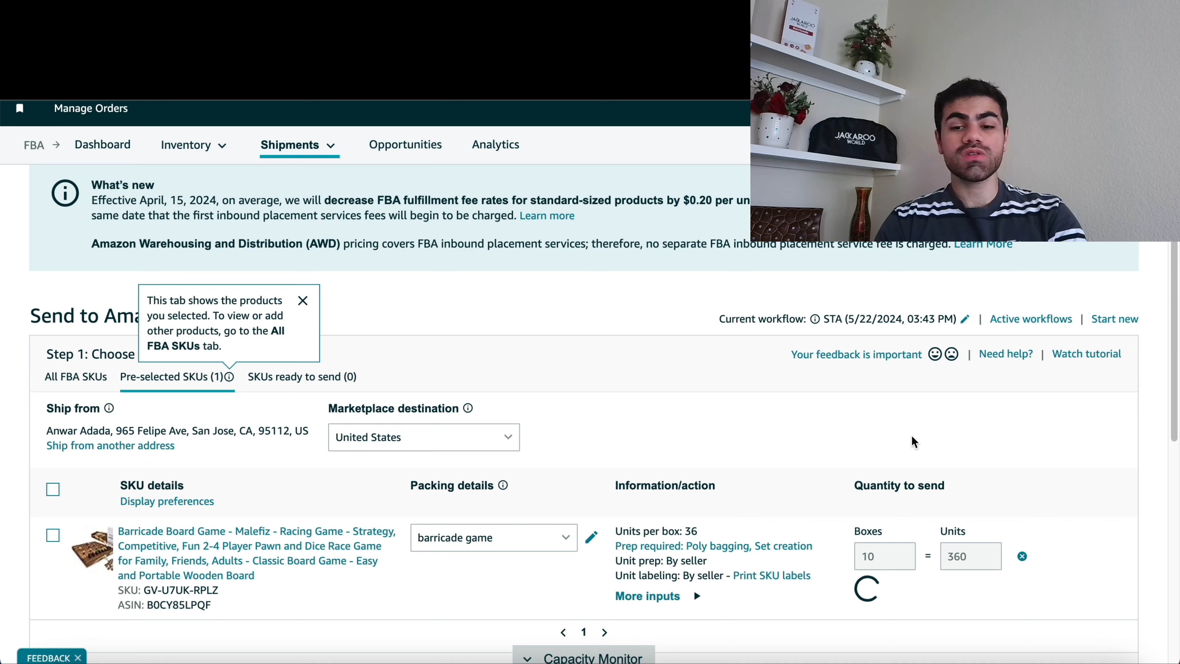
# Print all SKU labels as 30-up 1 x 2-5/8 inch labels on US Letter, and confirm the inventory to send
pyautogui.scroll(-2, 913, 442)
pyautogui.scroll(-2, 913, 442)
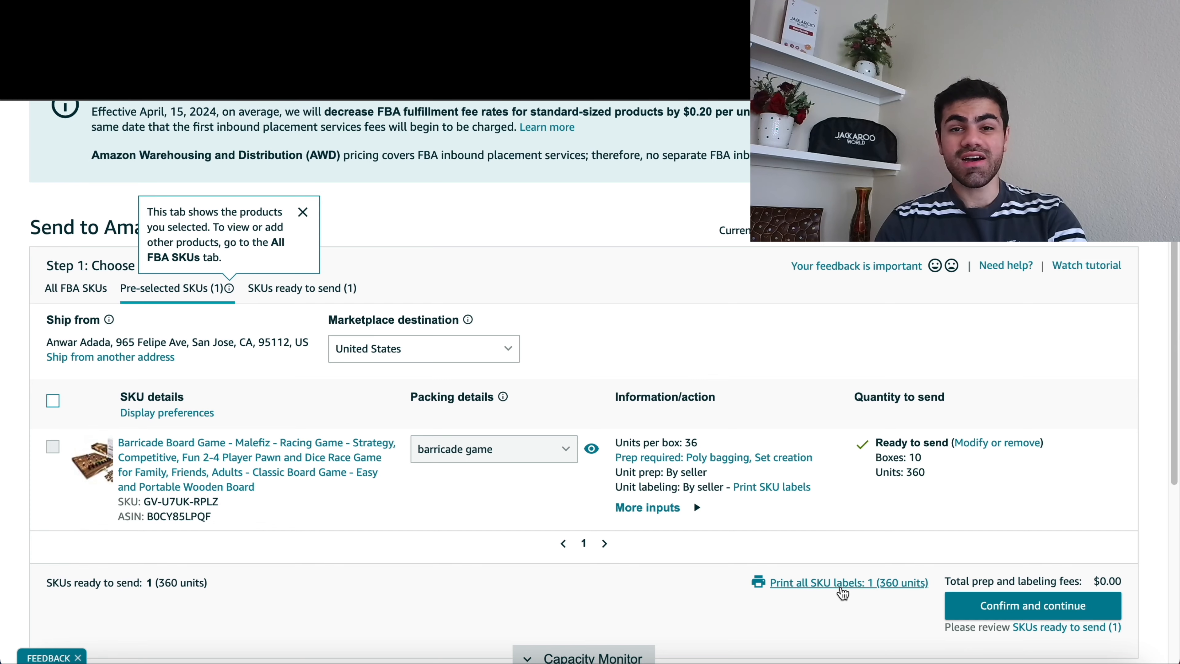
pyautogui.click(842, 587)
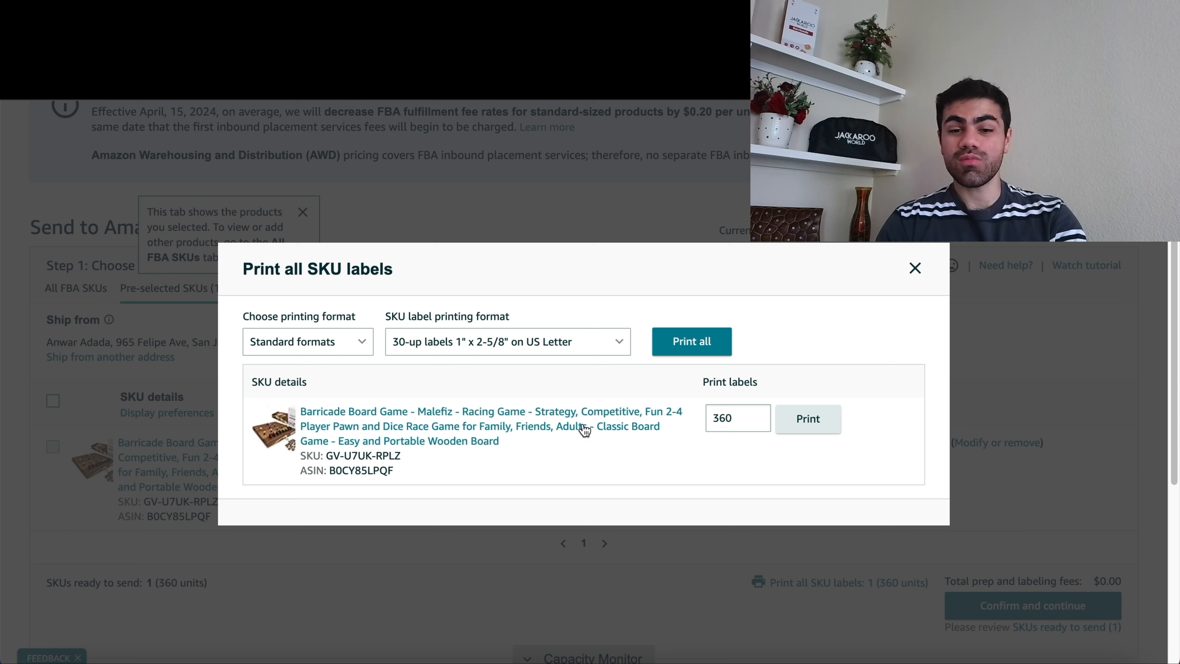
pyautogui.click(589, 352)
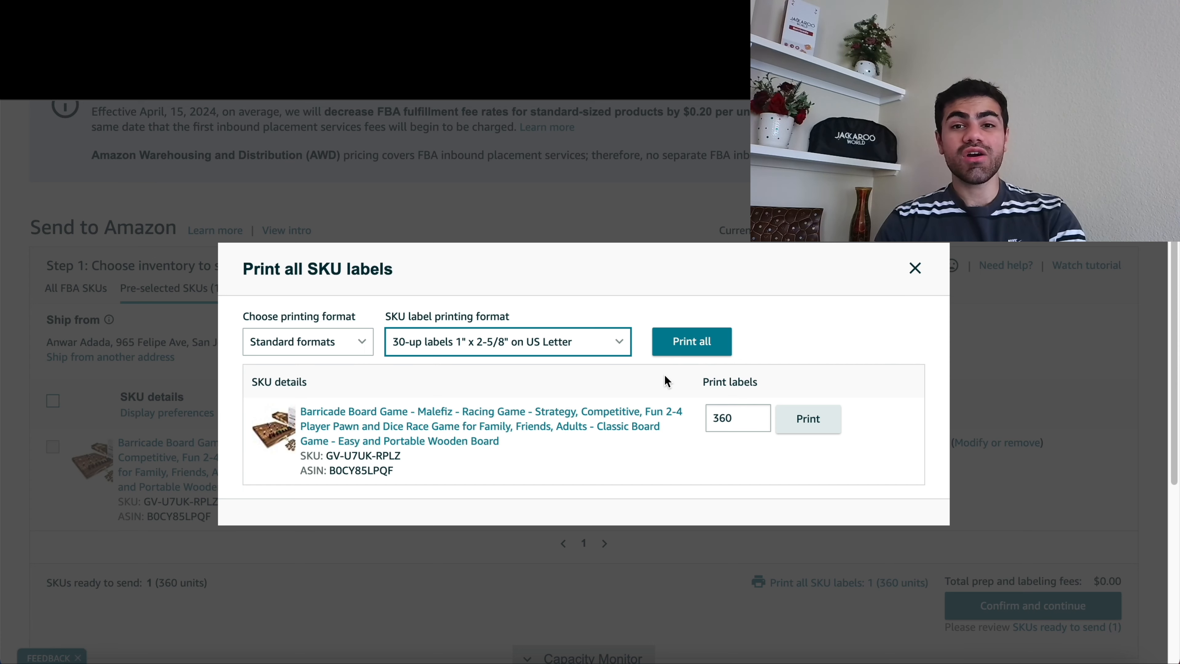
pyautogui.click(672, 355)
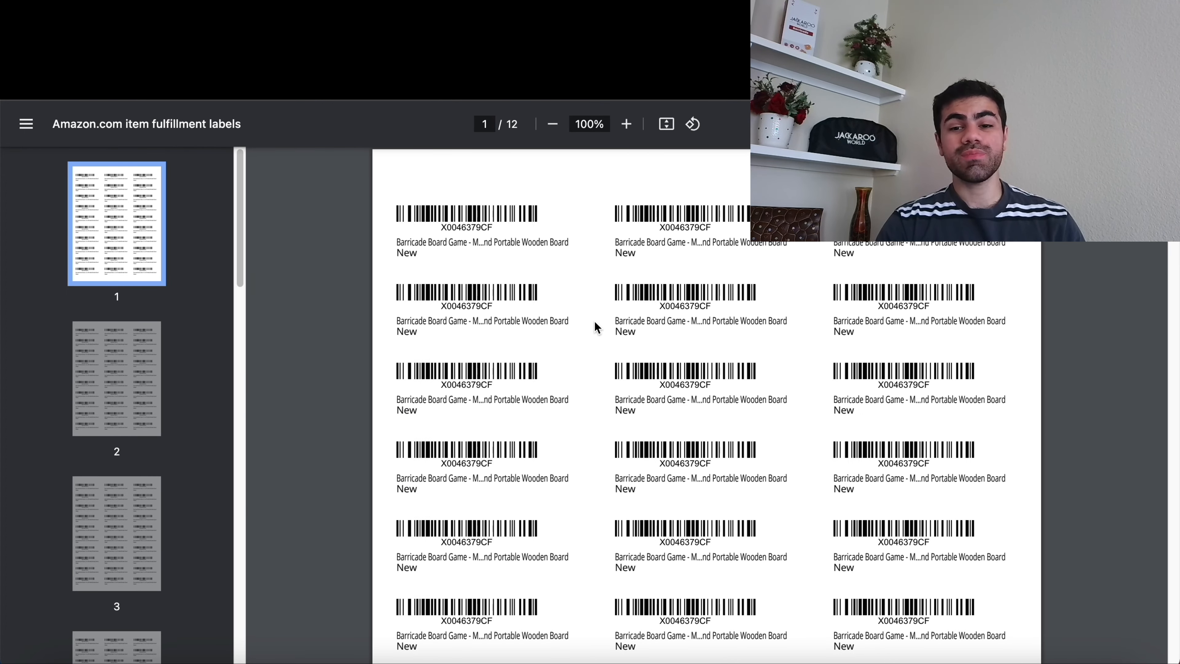
pyautogui.scroll(-1, 621, 358)
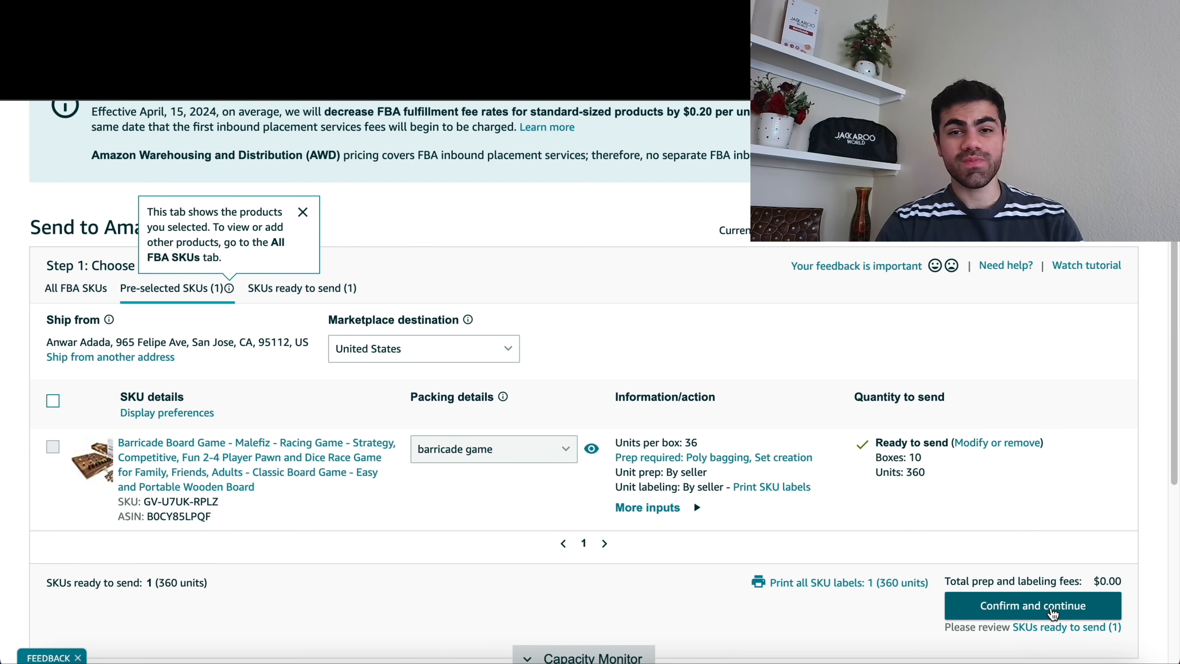
pyautogui.click(1052, 612)
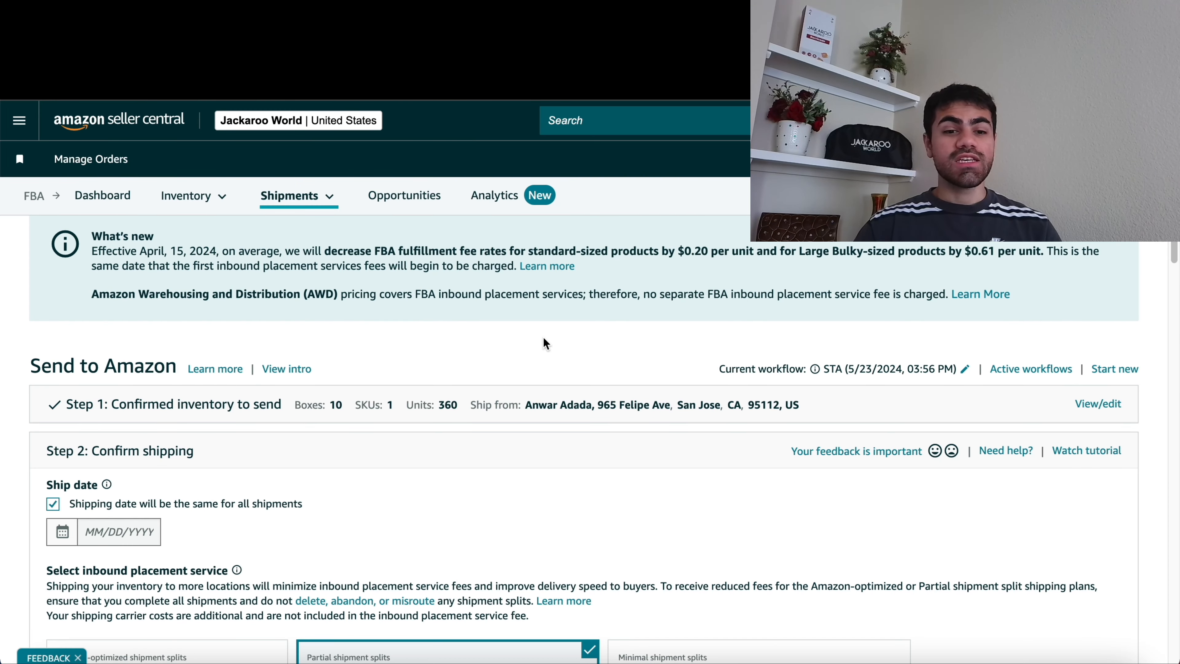
# Set the ship date to 5/27/2024 and choose Amazon-optimized shipment splits as the inbound placement service
pyautogui.click(63, 539)
pyautogui.scroll(-5, 156, 487)
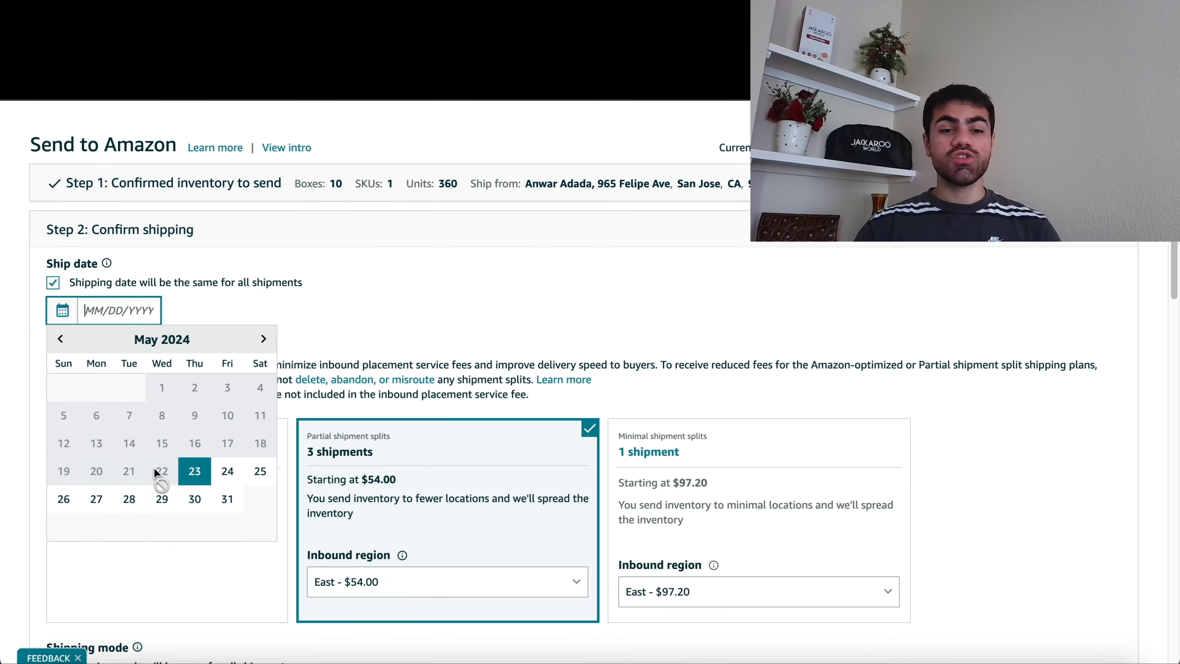
pyautogui.click(104, 501)
pyautogui.scroll(-1, 853, 398)
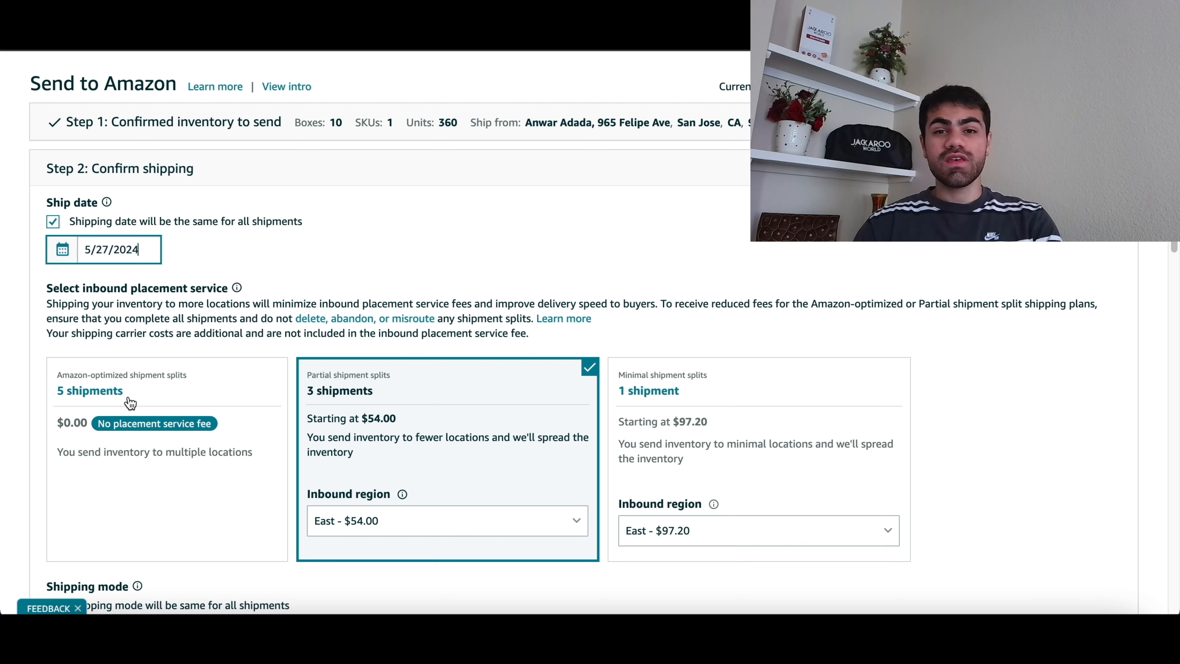
pyautogui.click(129, 402)
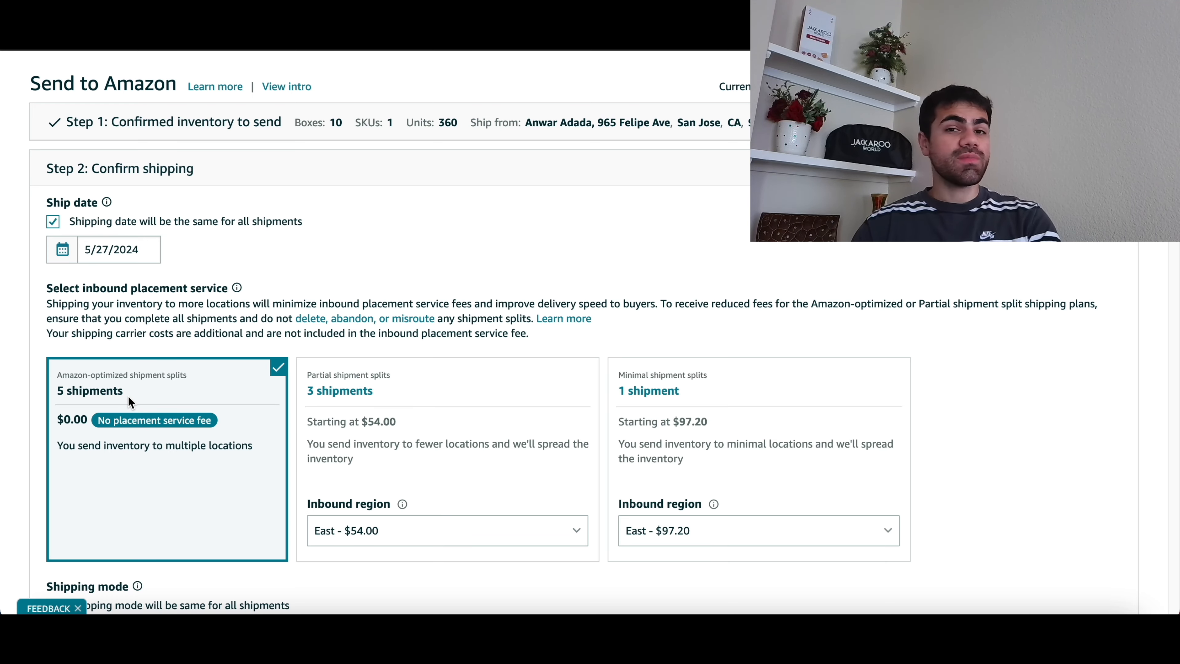
# Review the shipping mode, UPS carrier and split shipments, and accept the charges to confirm shipping
pyautogui.scroll(-8, 128, 397)
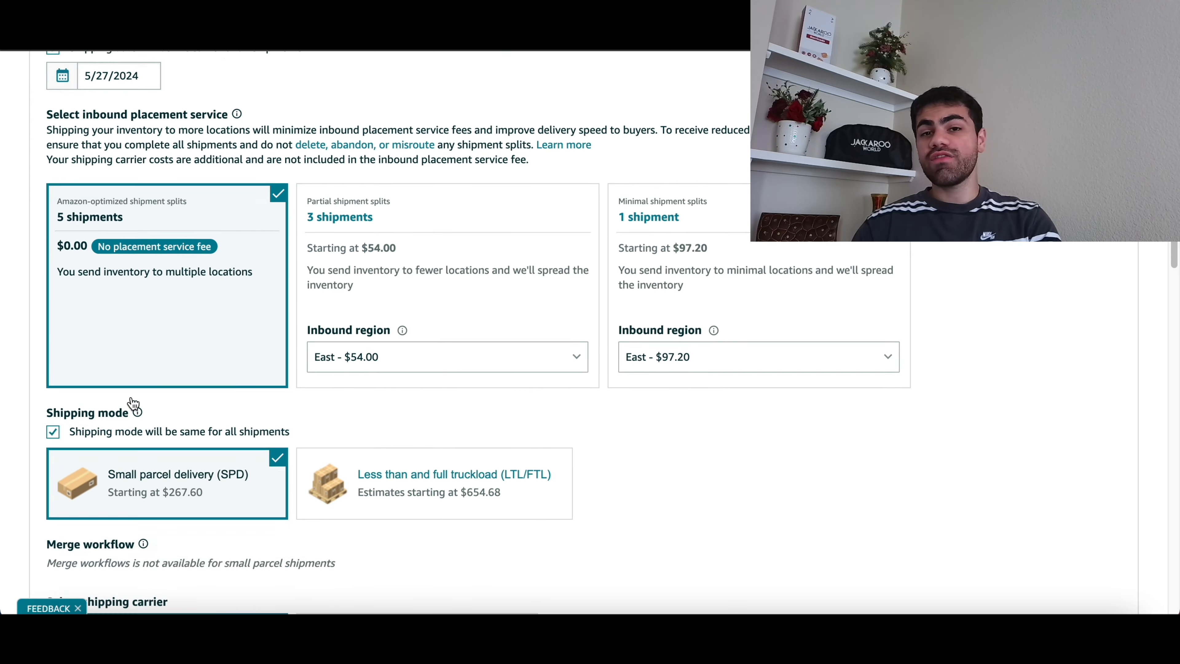
pyautogui.scroll(2, 408, 354)
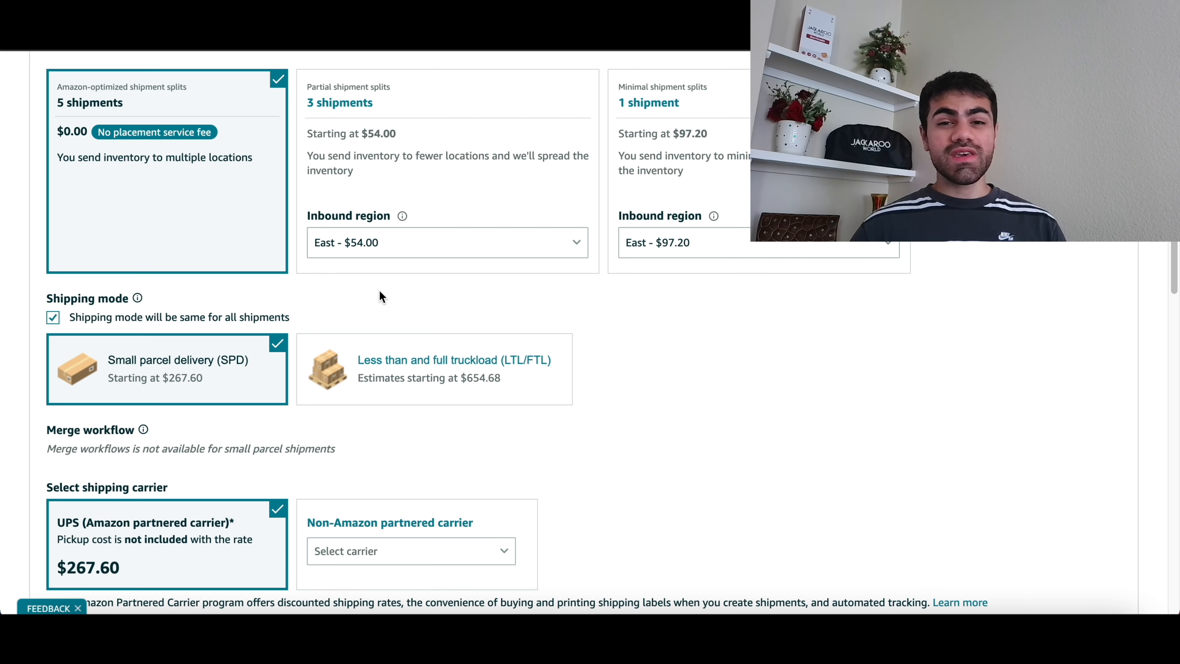
pyautogui.scroll(-3, 379, 293)
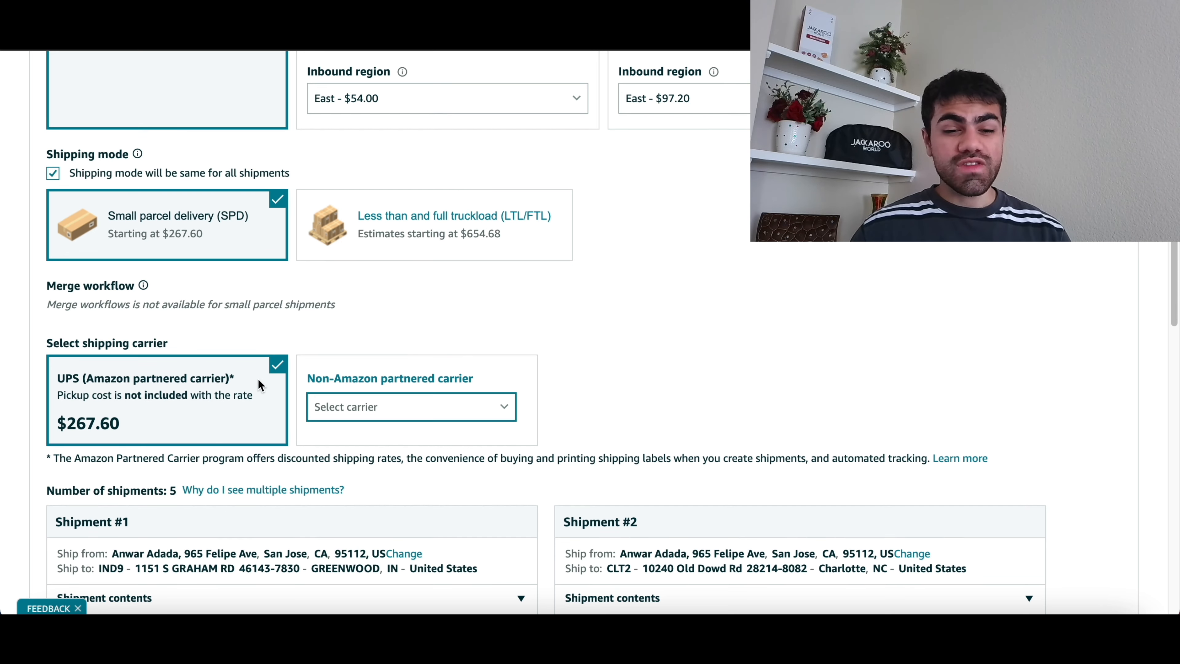
pyautogui.scroll(-7, 623, 288)
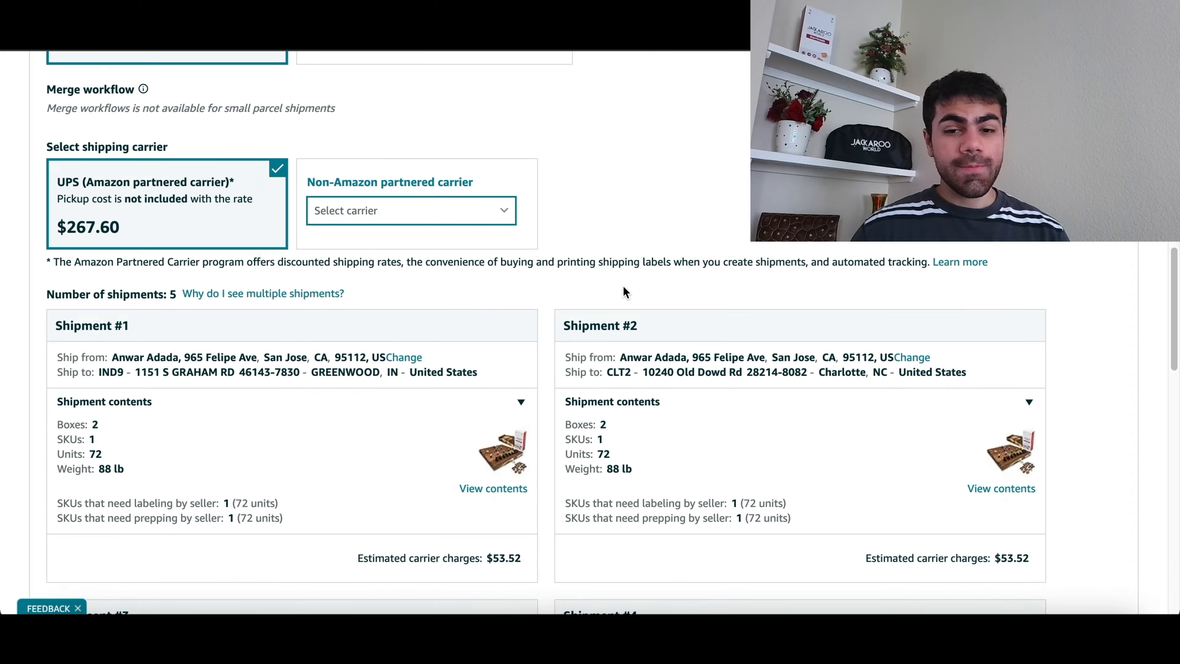
pyautogui.scroll(4, 618, 293)
pyautogui.scroll(-3, 613, 293)
pyautogui.scroll(-8, 602, 306)
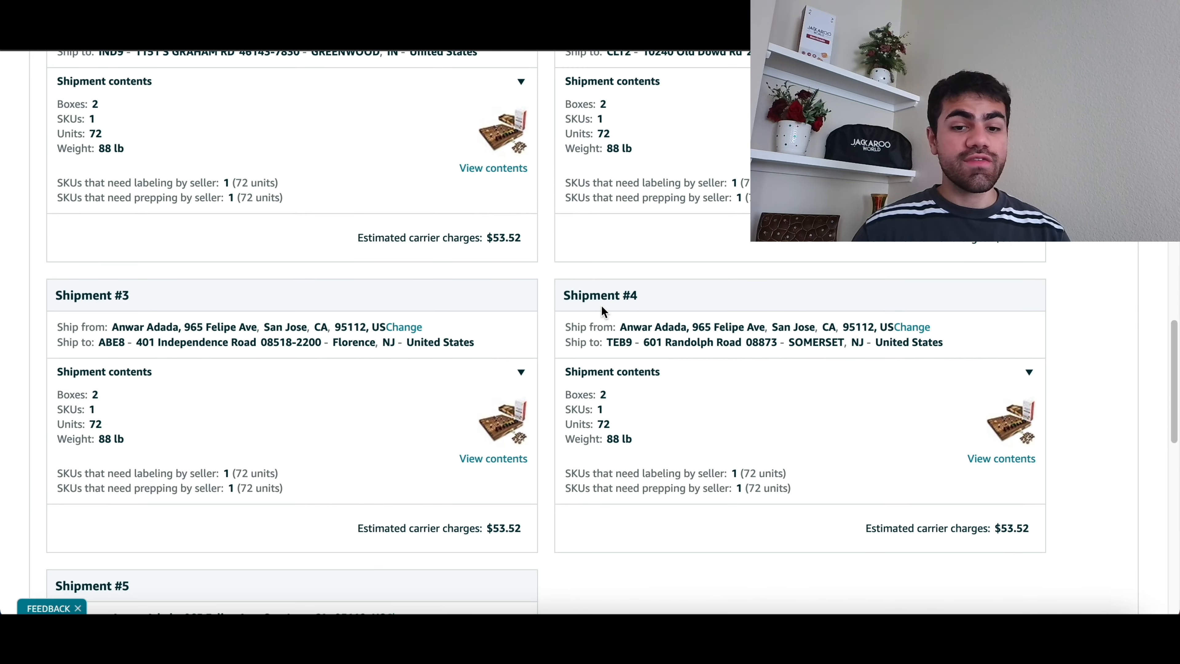
pyautogui.scroll(-10, 602, 310)
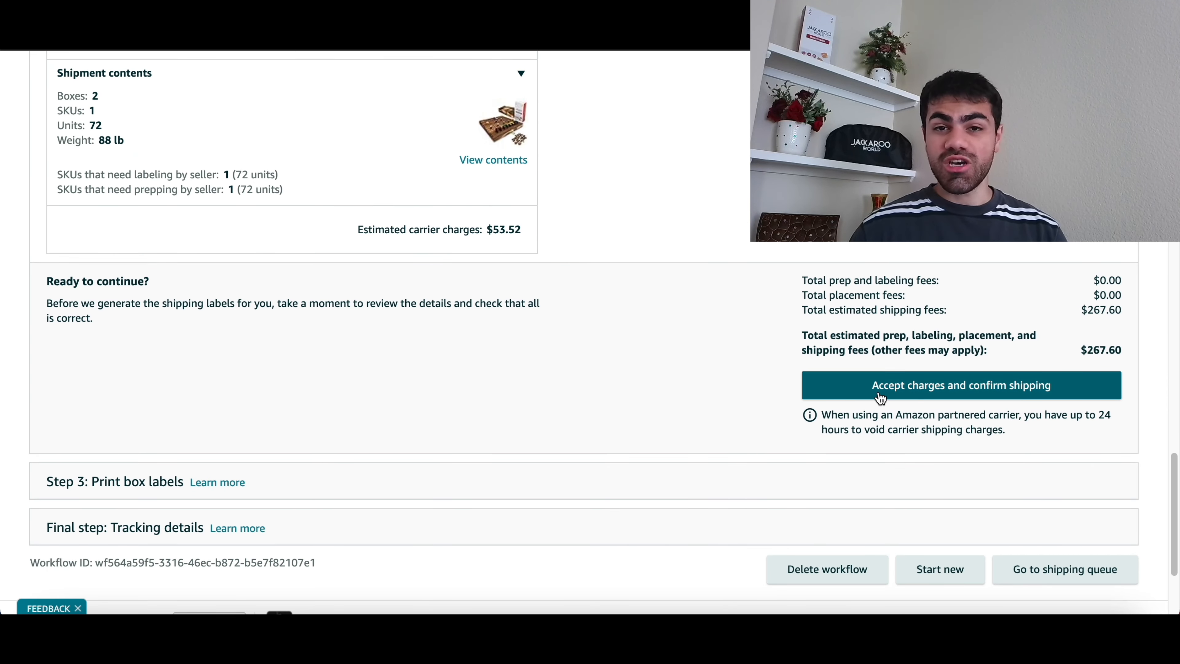
pyautogui.click(927, 400)
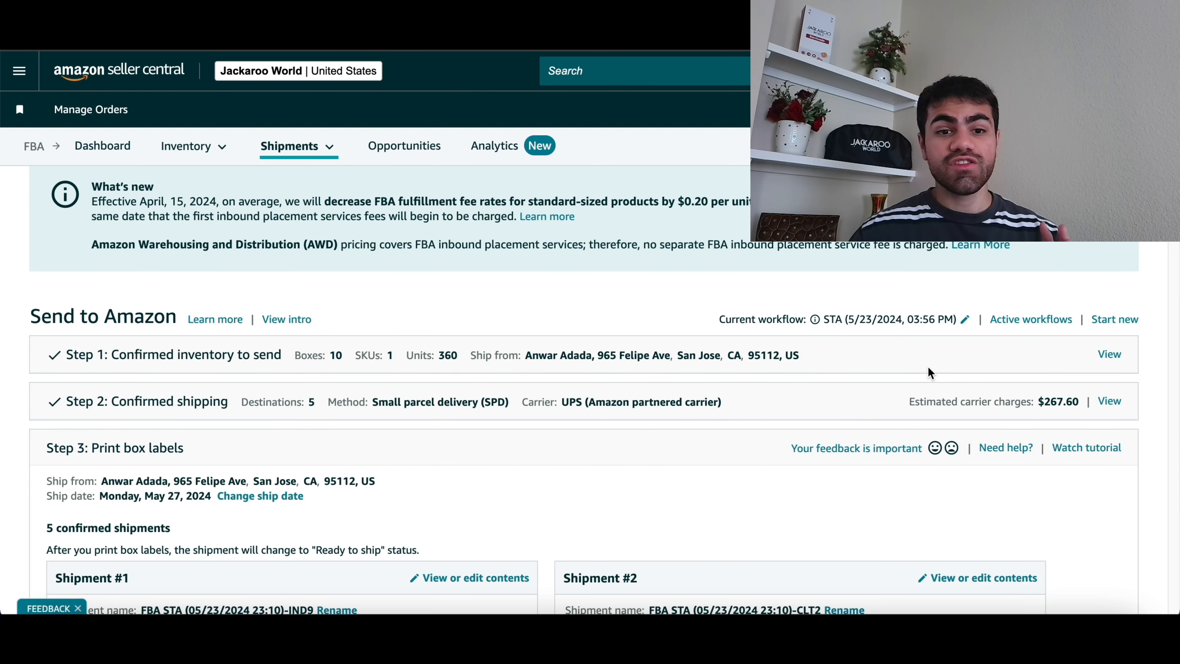
pyautogui.scroll(-6, 931, 389)
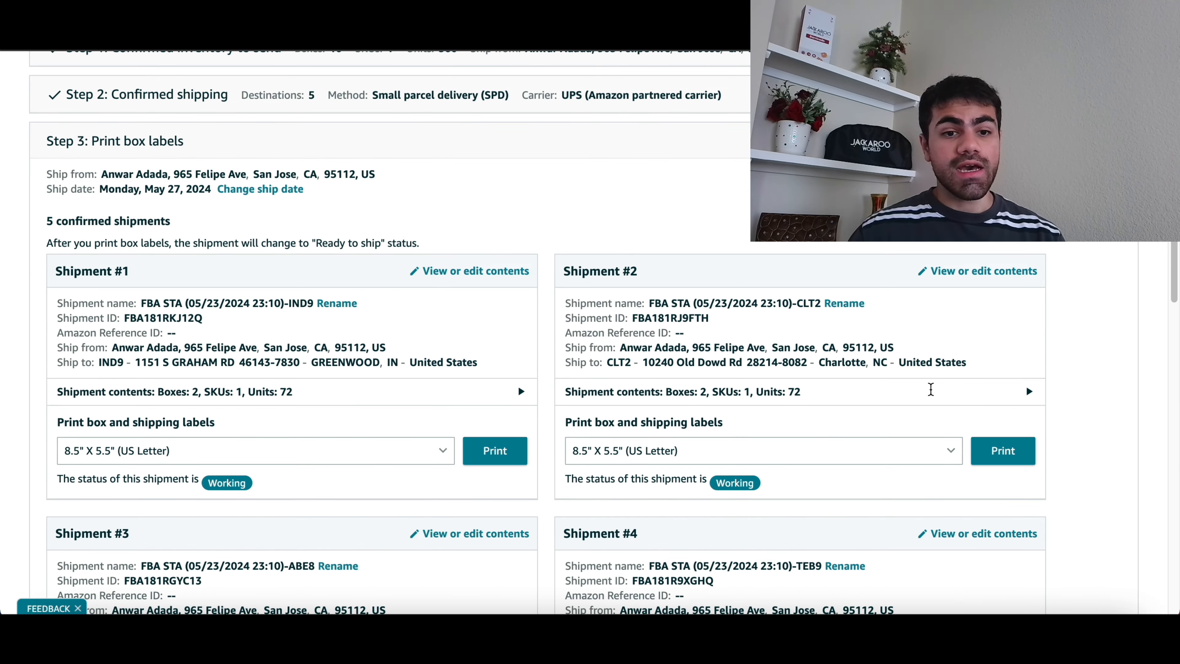
# Print the box and shipping labels for Shipment #1 in the 8.5" x 5.5" (US Letter) format
pyautogui.scroll(3, 932, 395)
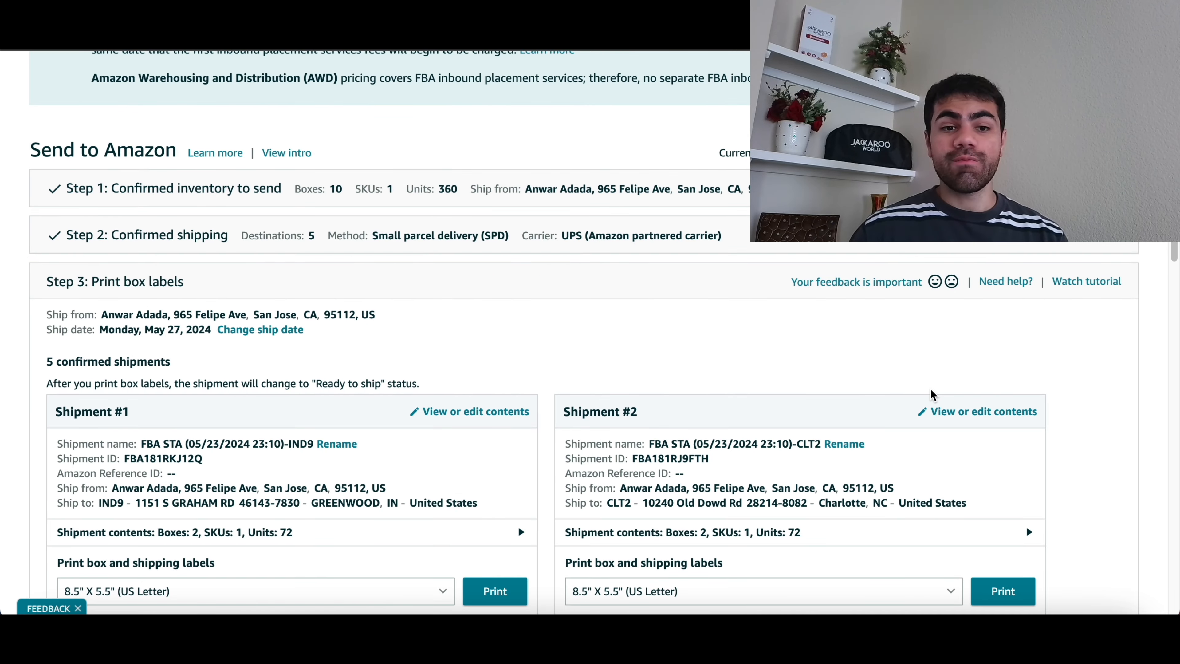
pyautogui.scroll(-2, 932, 395)
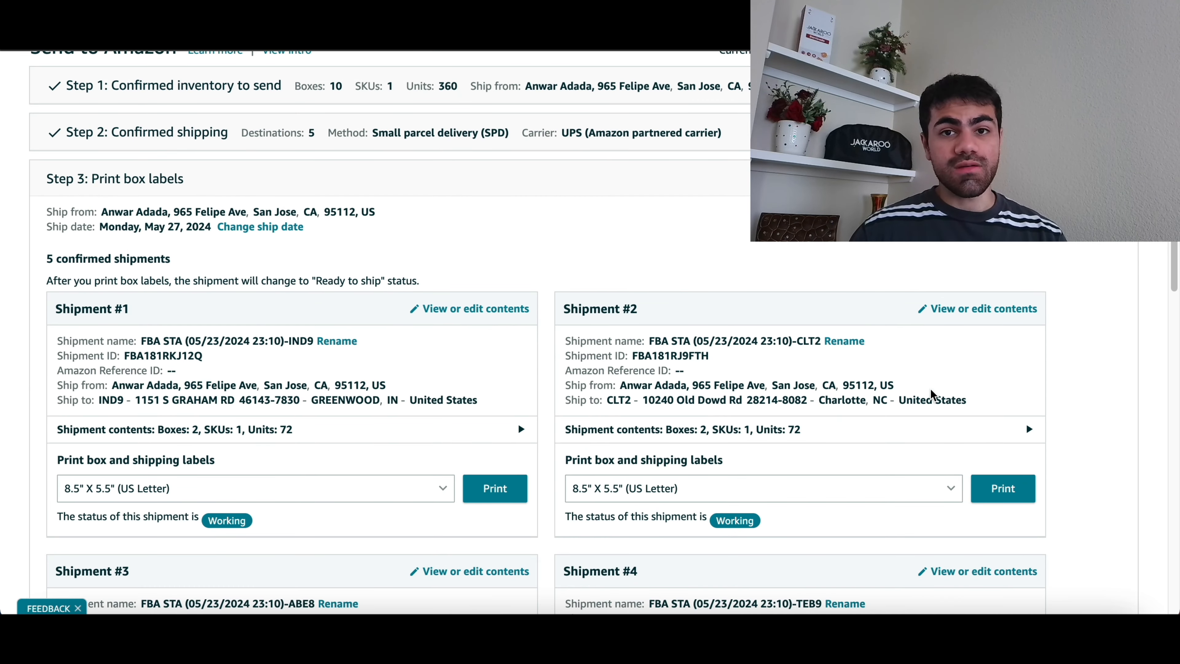
pyautogui.scroll(-1, 931, 394)
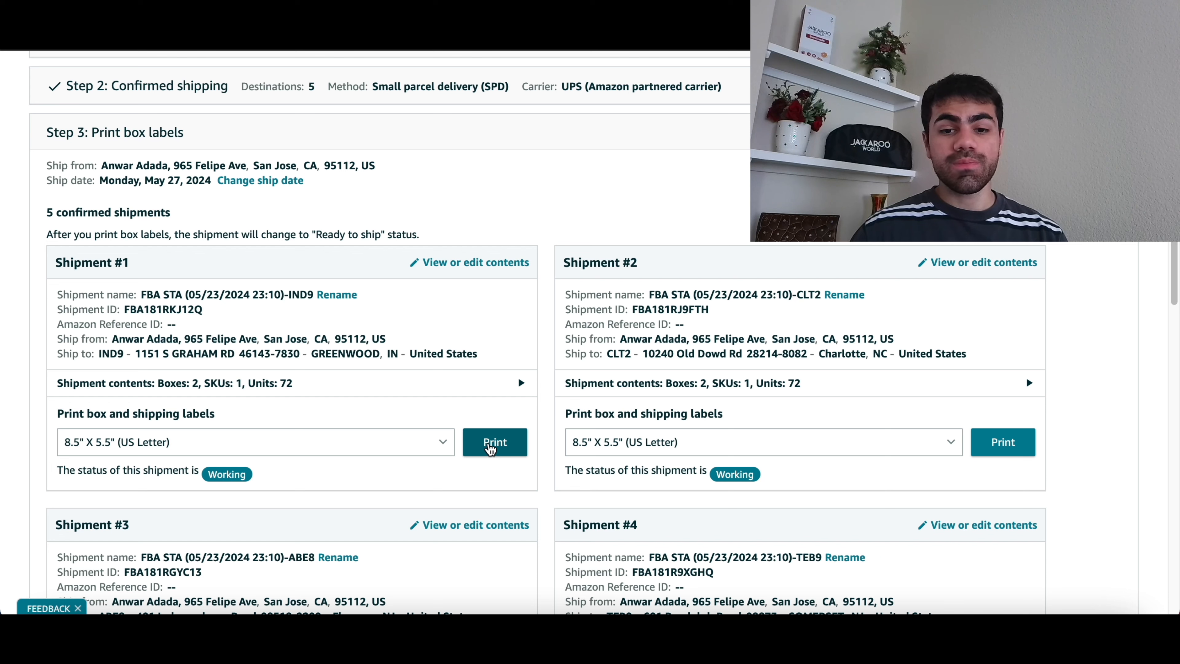
pyautogui.click(490, 445)
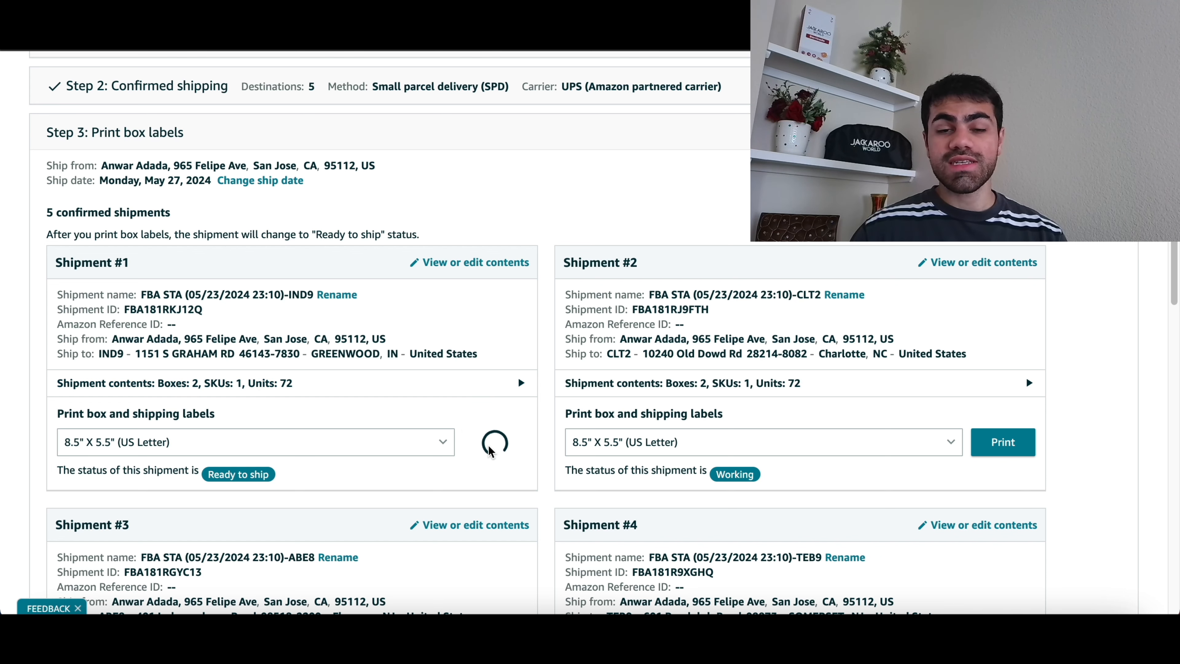
# Examine the FBA box ID label and the UPS Ground label for both boxes in the Shipment #1 label PDF
pyautogui.scroll(-3, 527, 431)
pyautogui.scroll(-10, 585, 432)
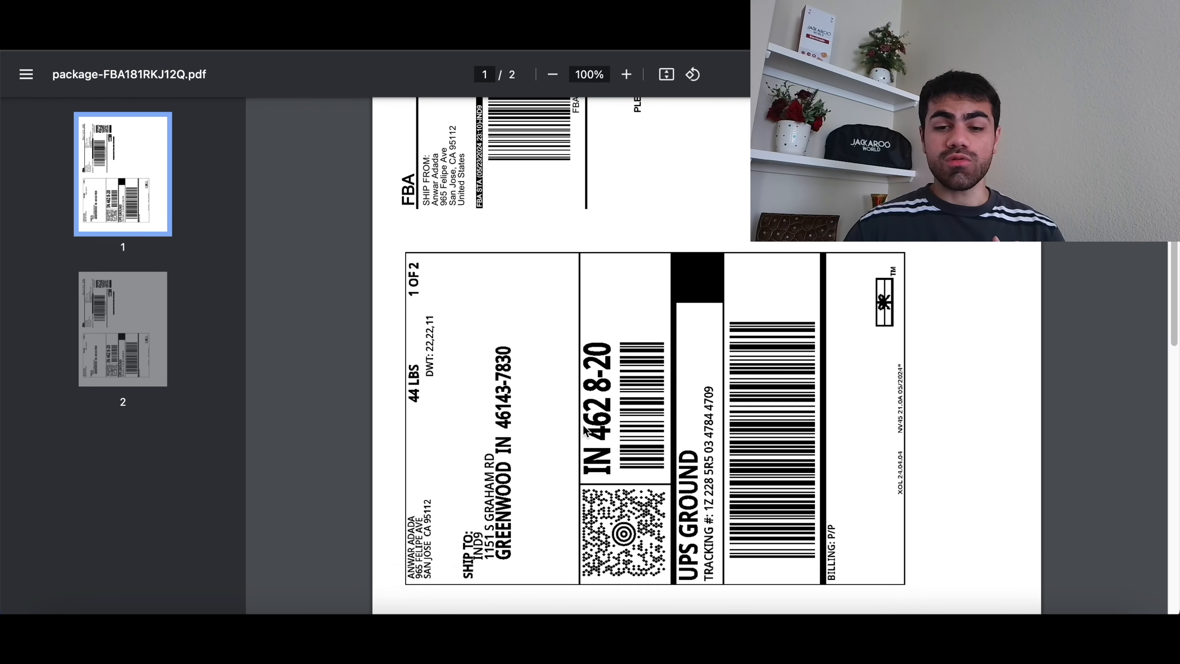
pyautogui.scroll(-10, 584, 432)
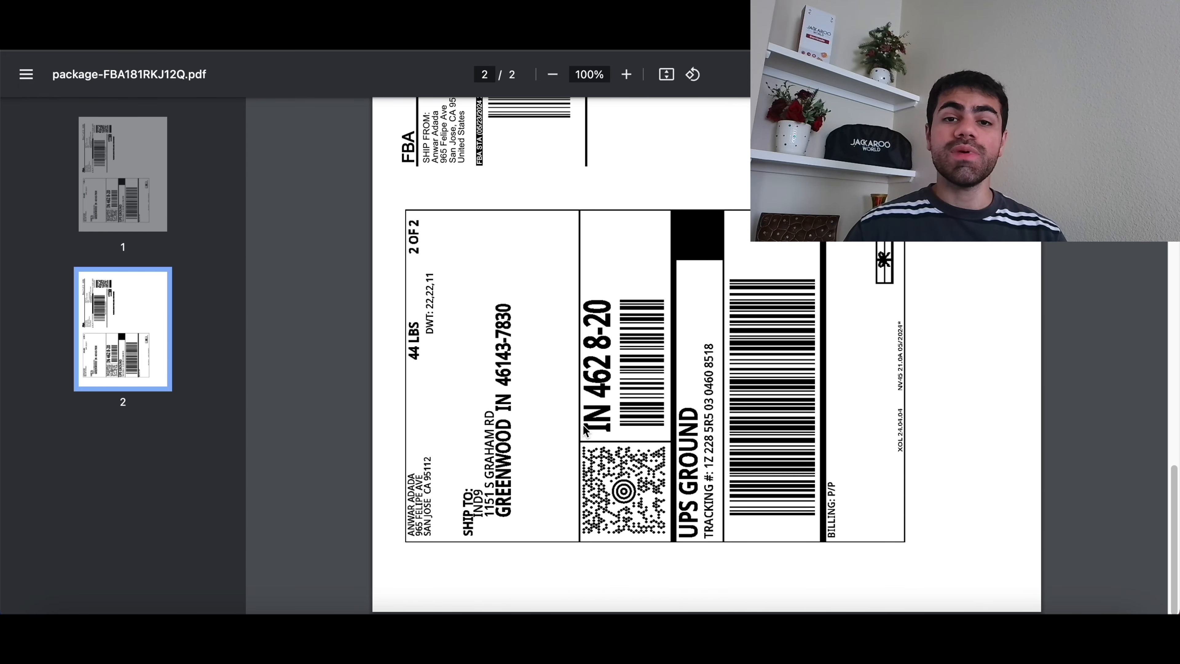
pyautogui.scroll(8, 584, 432)
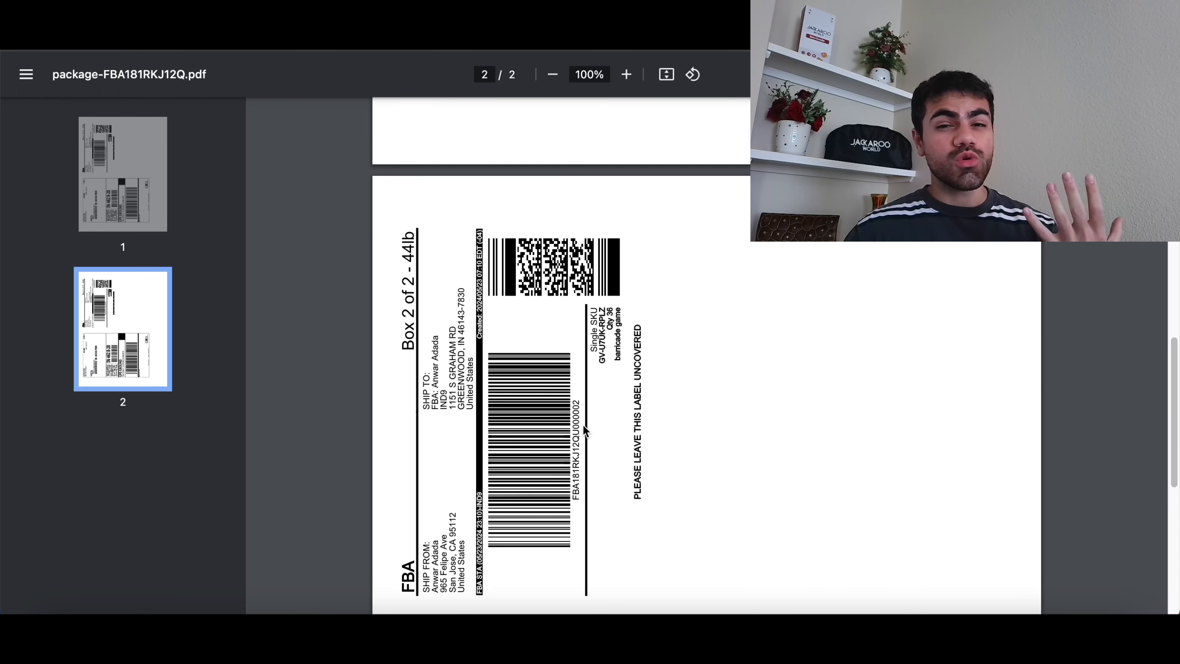
pyautogui.scroll(10, 584, 431)
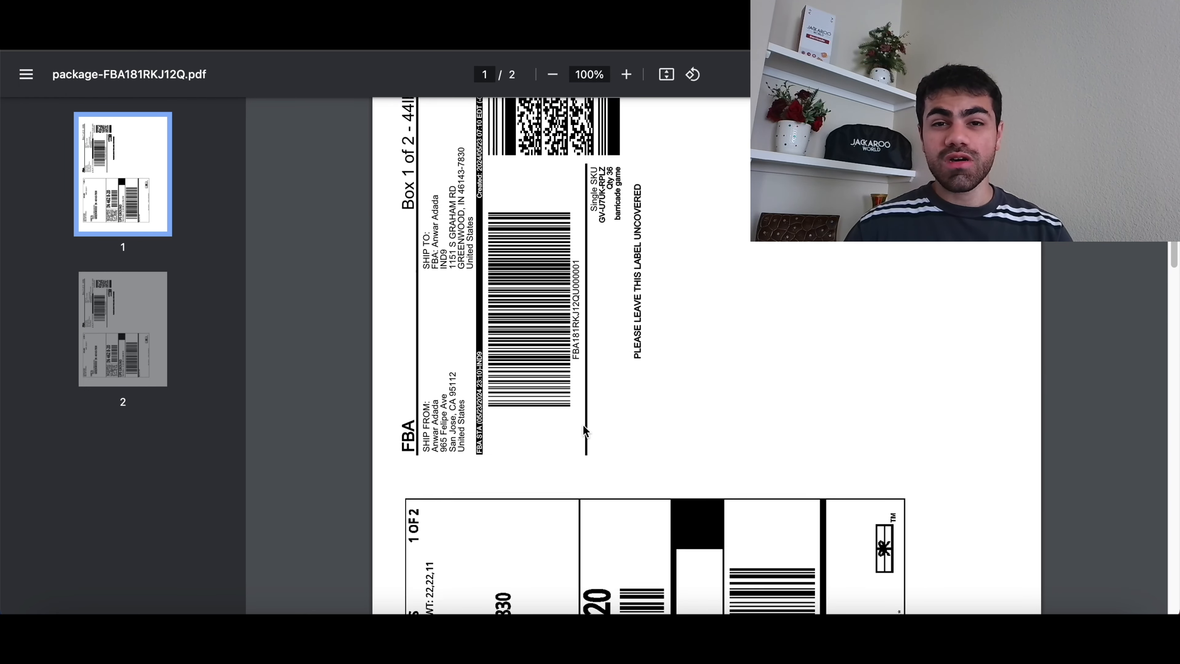
pyautogui.scroll(-6, 585, 431)
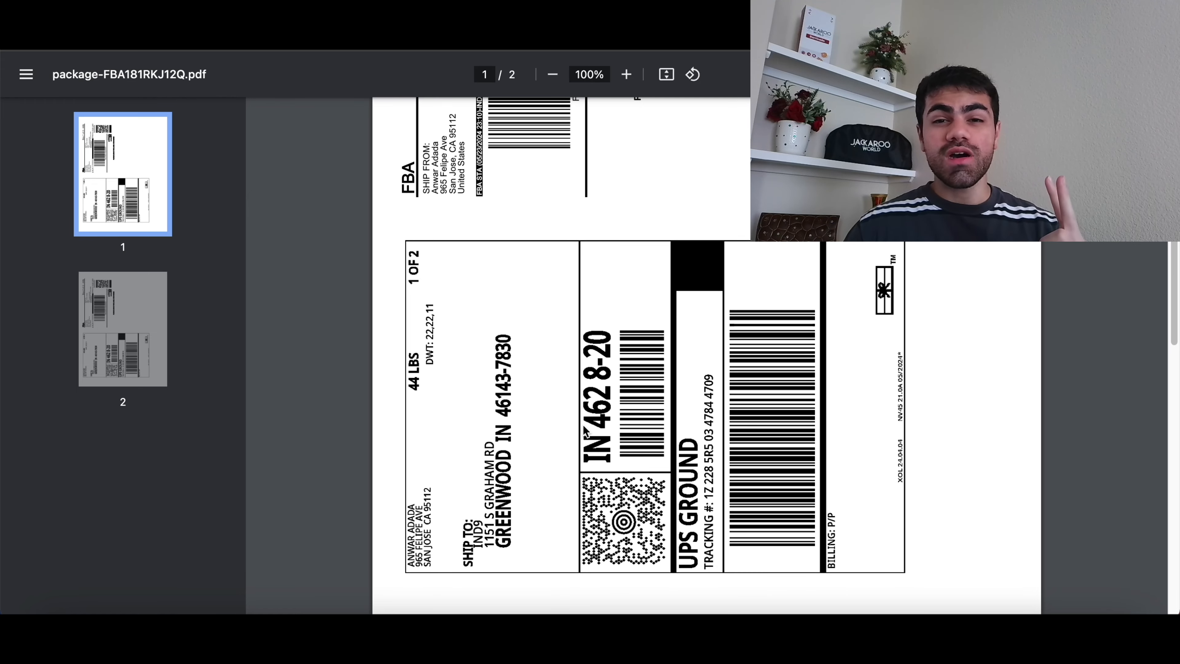
pyautogui.scroll(-5, 585, 431)
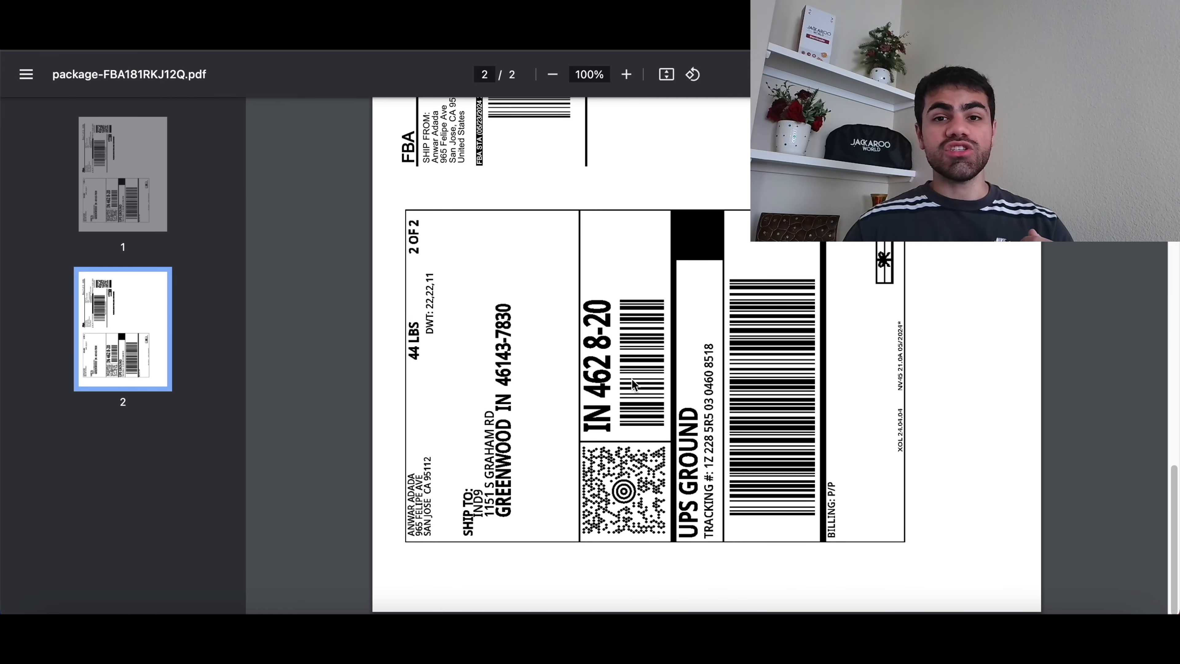
pyautogui.scroll(8, 635, 386)
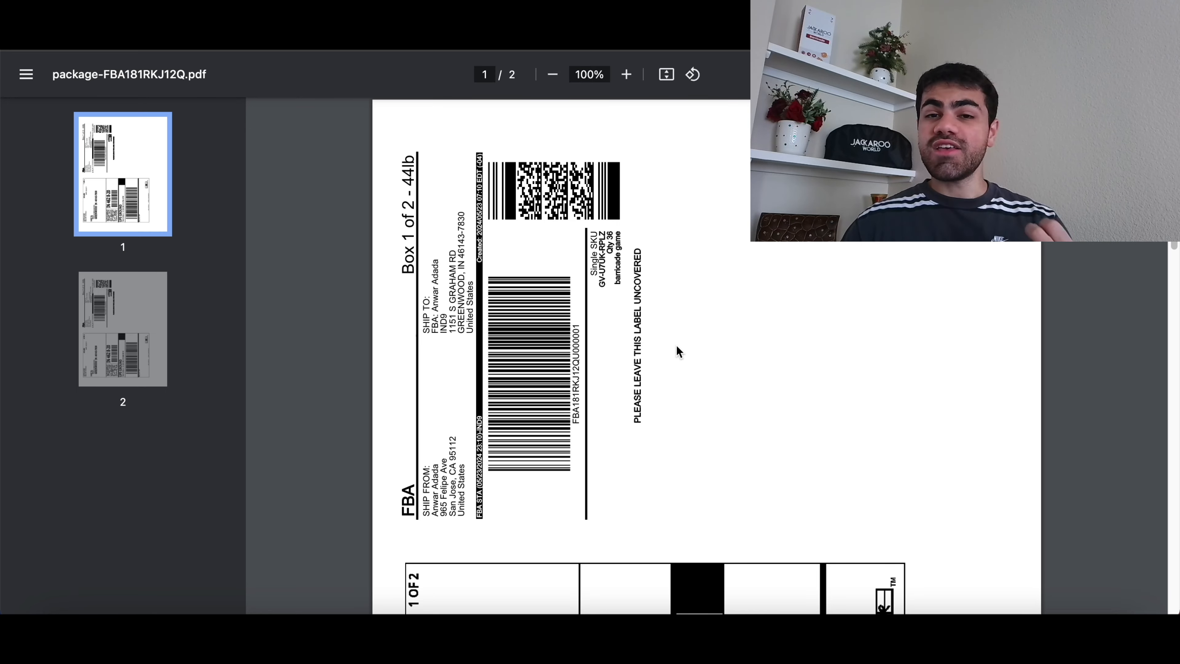
pyautogui.scroll(-10, 677, 344)
pyautogui.scroll(10, 676, 345)
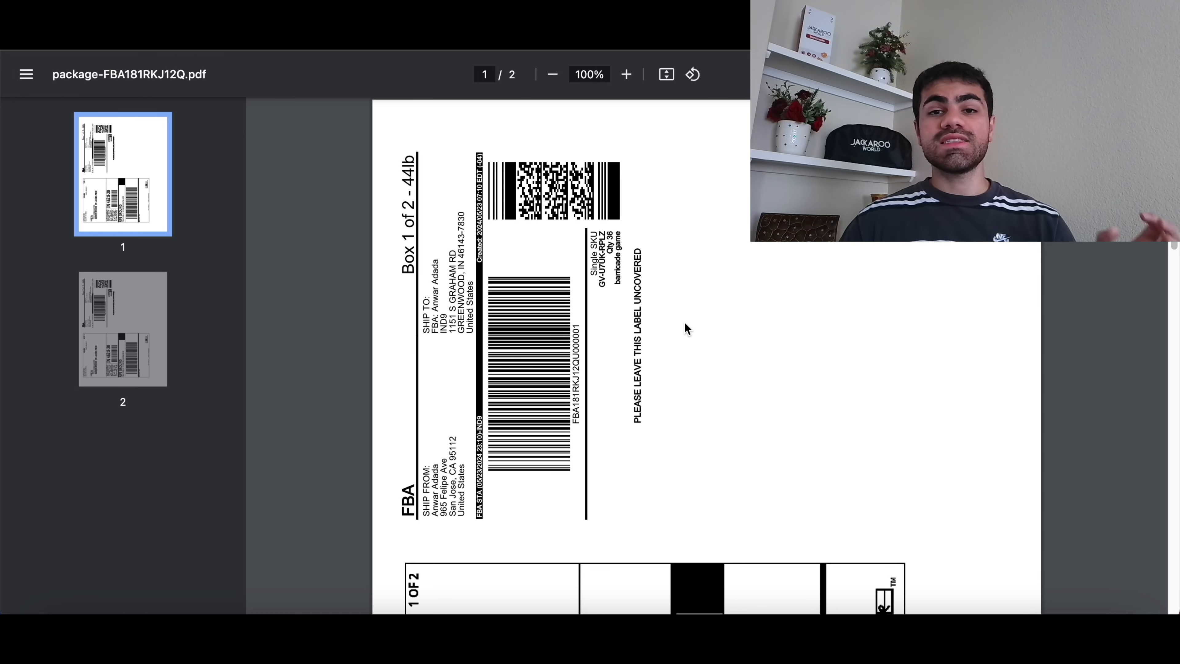
pyautogui.scroll(-5, 690, 362)
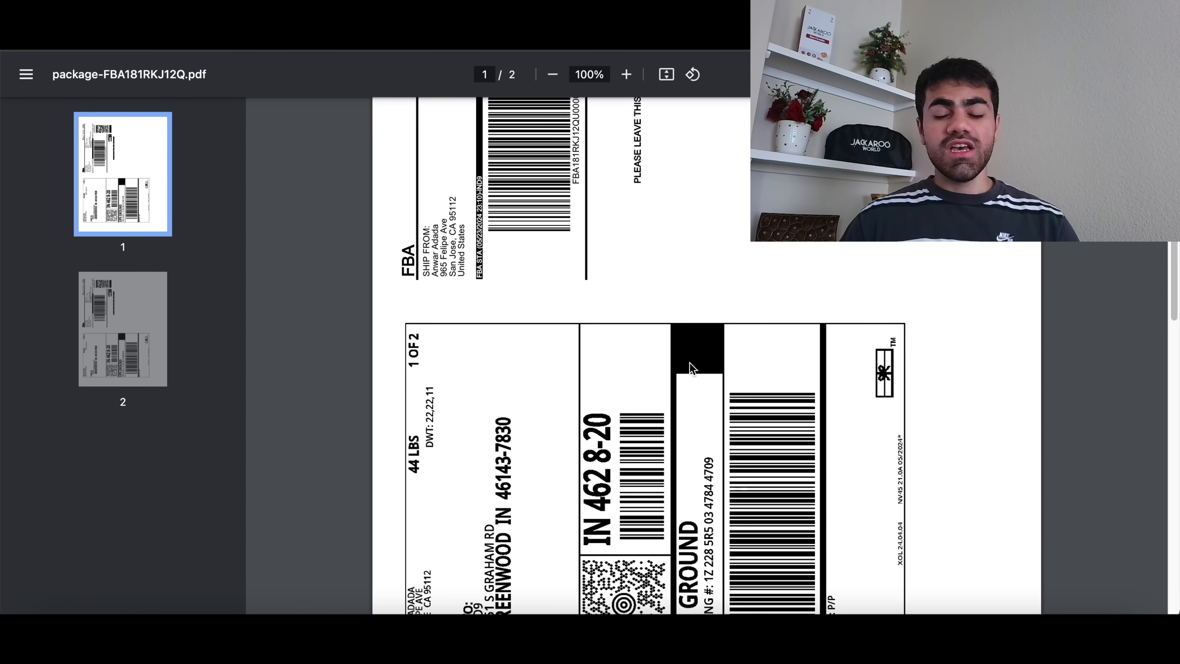
pyautogui.scroll(-8, 690, 362)
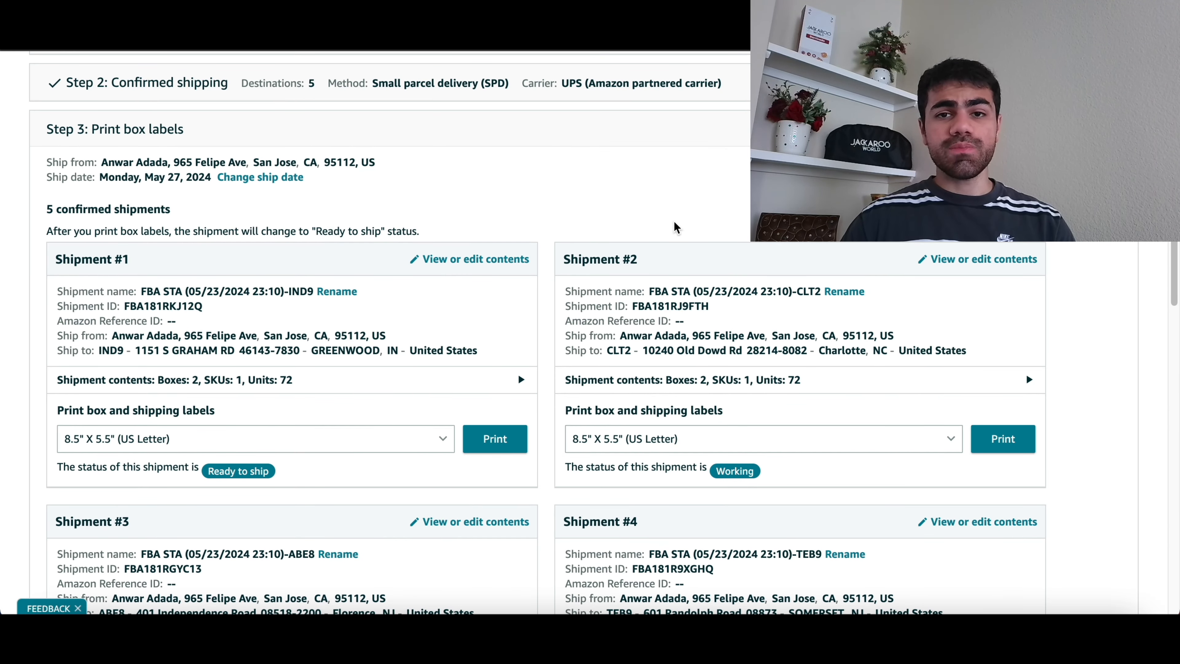
# Review the remaining shipments and cost summary, and proceed to the final tracking details step with its shipment tracking links
pyautogui.scroll(-1, 676, 228)
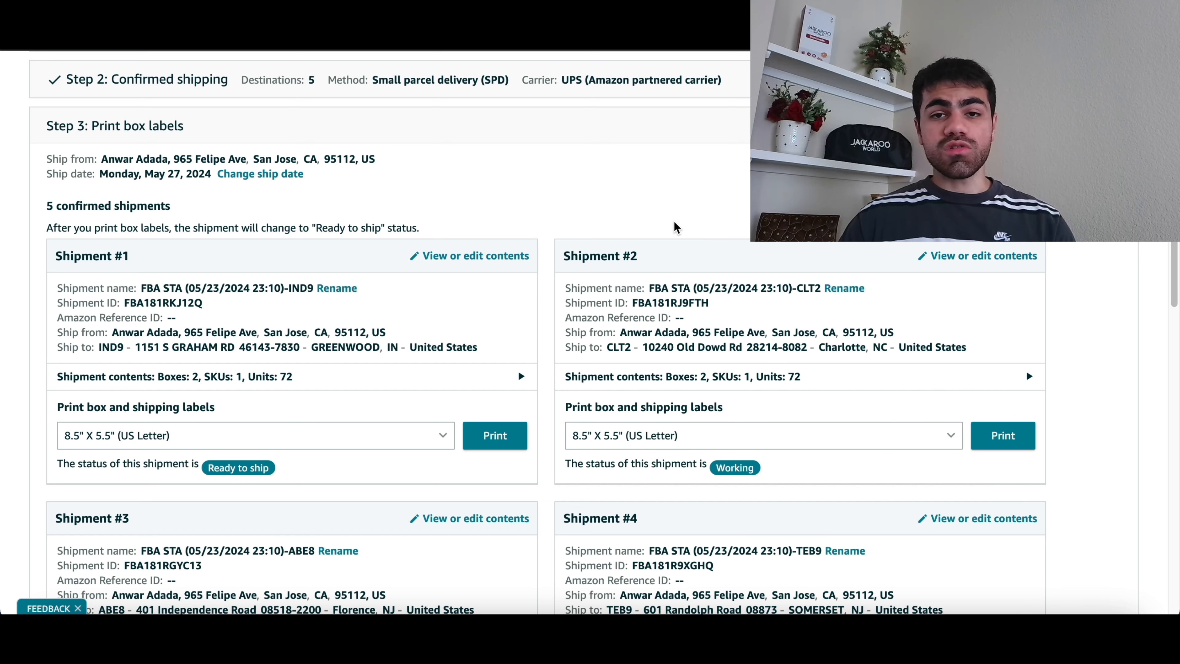
pyautogui.scroll(-10, 668, 305)
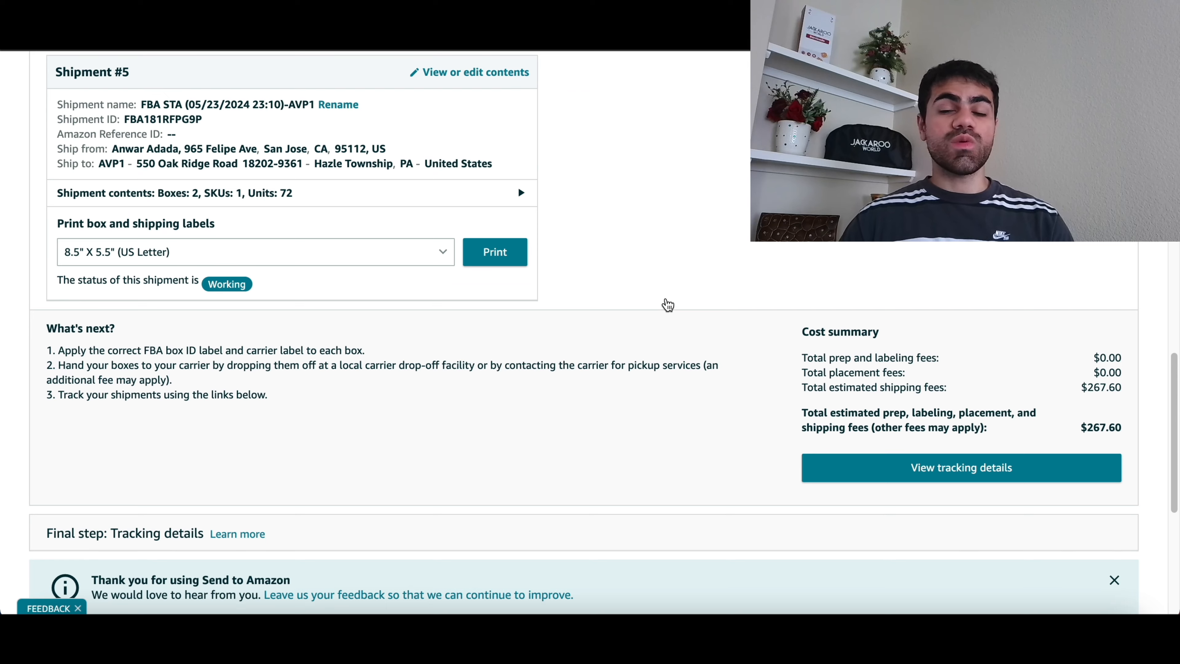
pyautogui.scroll(2, 1067, 423)
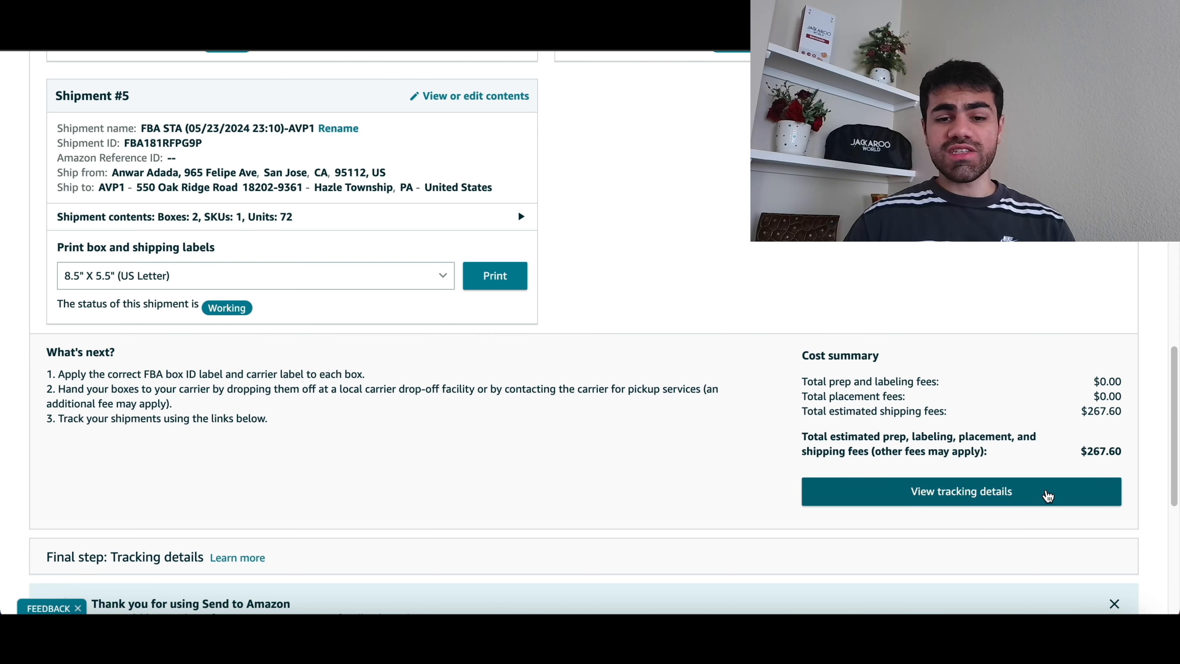
pyautogui.click(1047, 495)
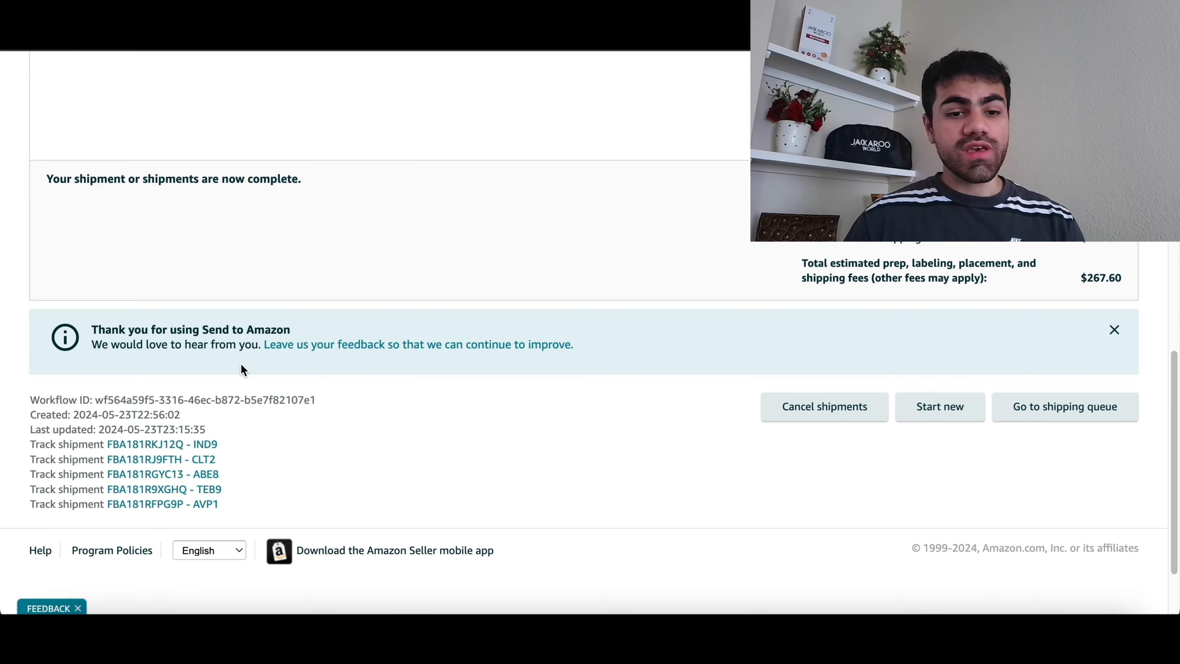
pyautogui.scroll(7, 289, 364)
pyautogui.scroll(-7, 289, 364)
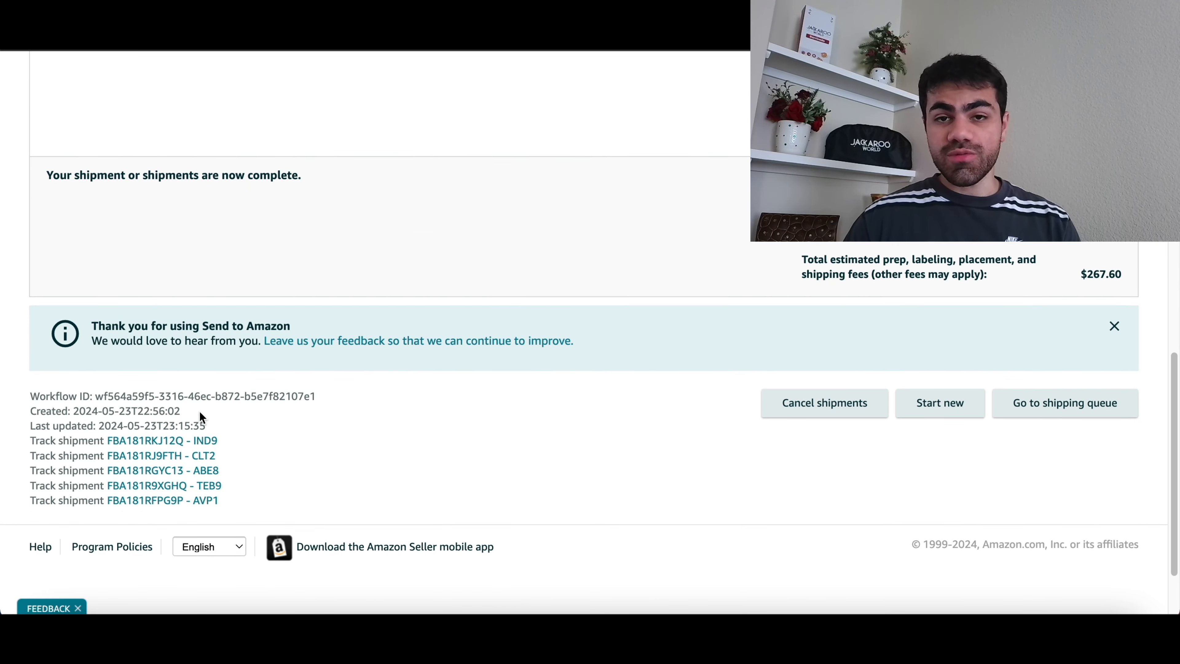
# Open the tracking page of the IND9 shipment and review its shipment events from creation to closing
pyautogui.click(182, 441)
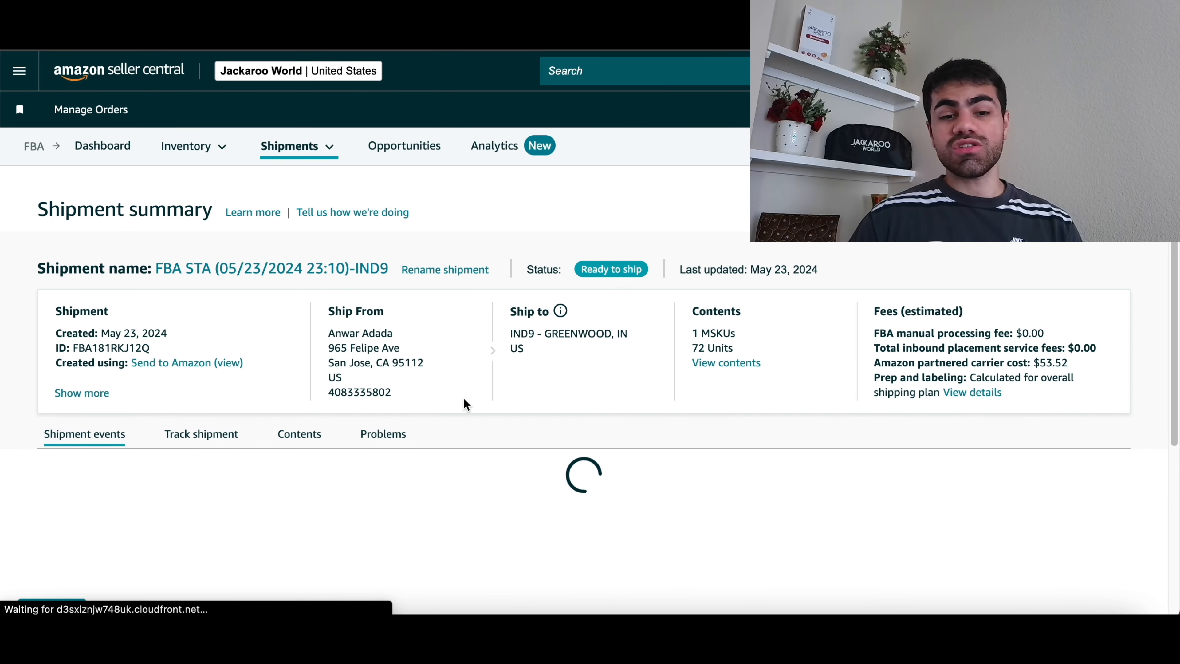
pyautogui.scroll(-3, 594, 396)
pyautogui.scroll(-3, 594, 395)
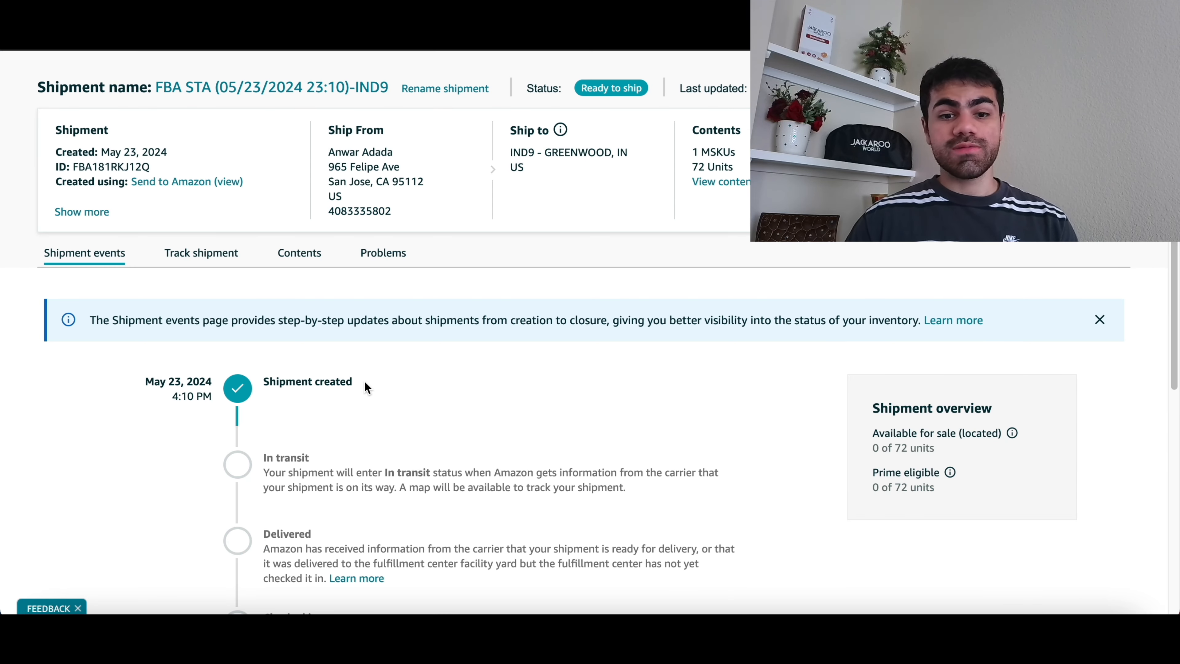
pyautogui.scroll(-4, 384, 391)
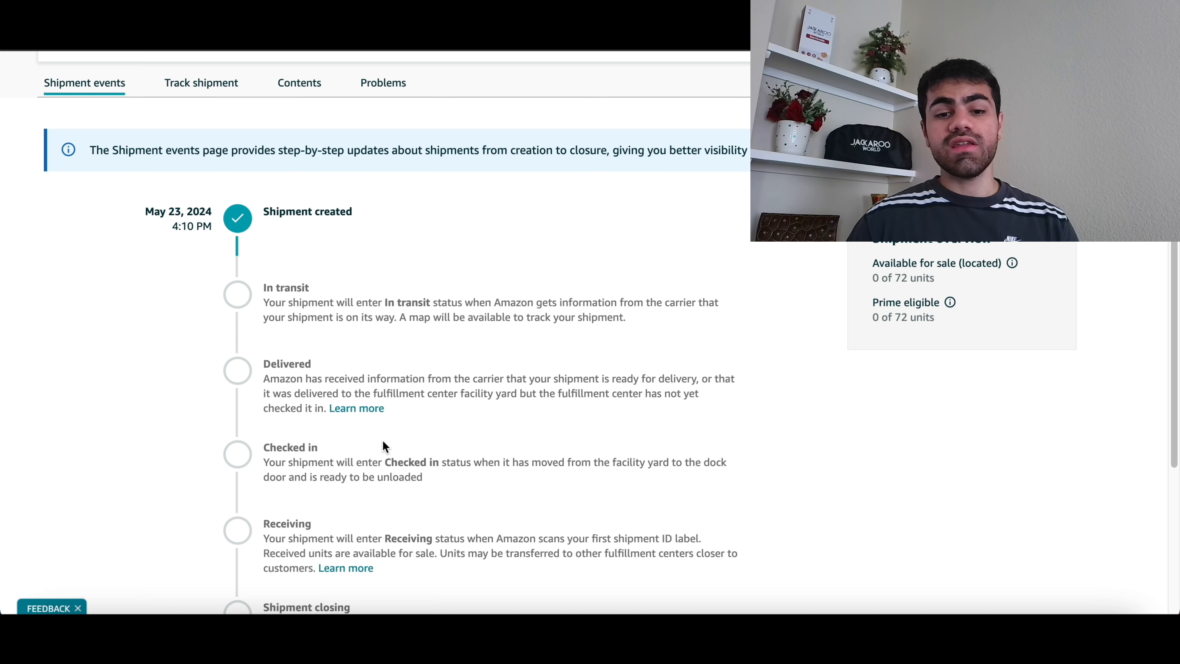
pyautogui.scroll(-3, 383, 440)
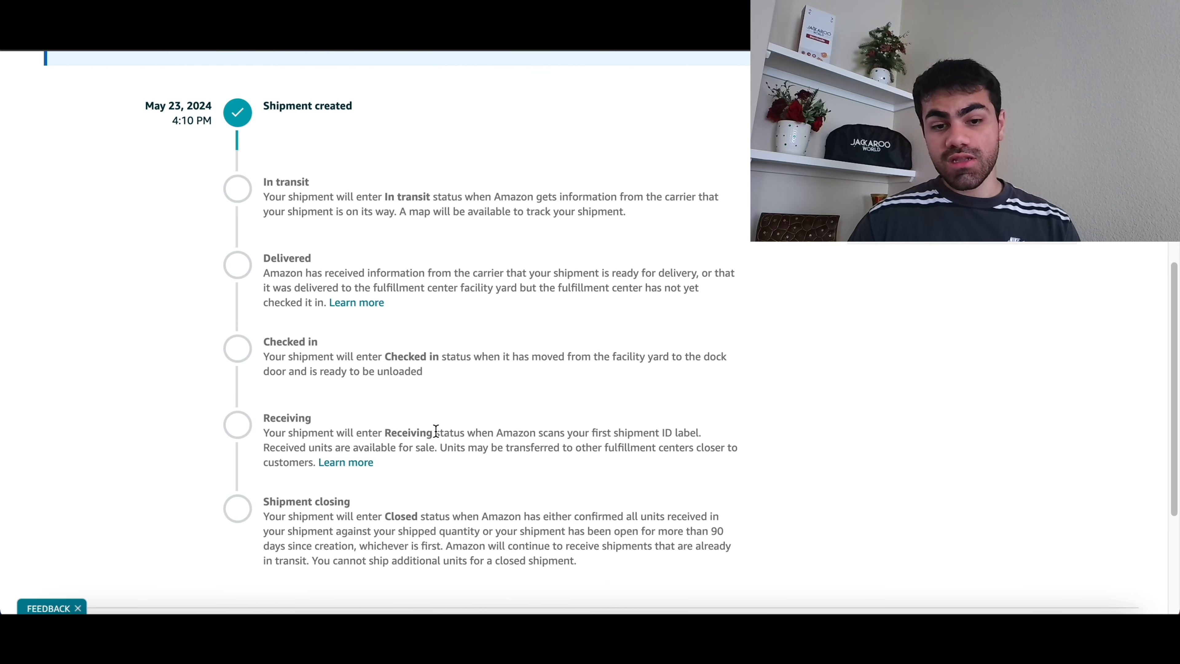
pyautogui.scroll(-2, 433, 432)
pyautogui.scroll(2, 436, 433)
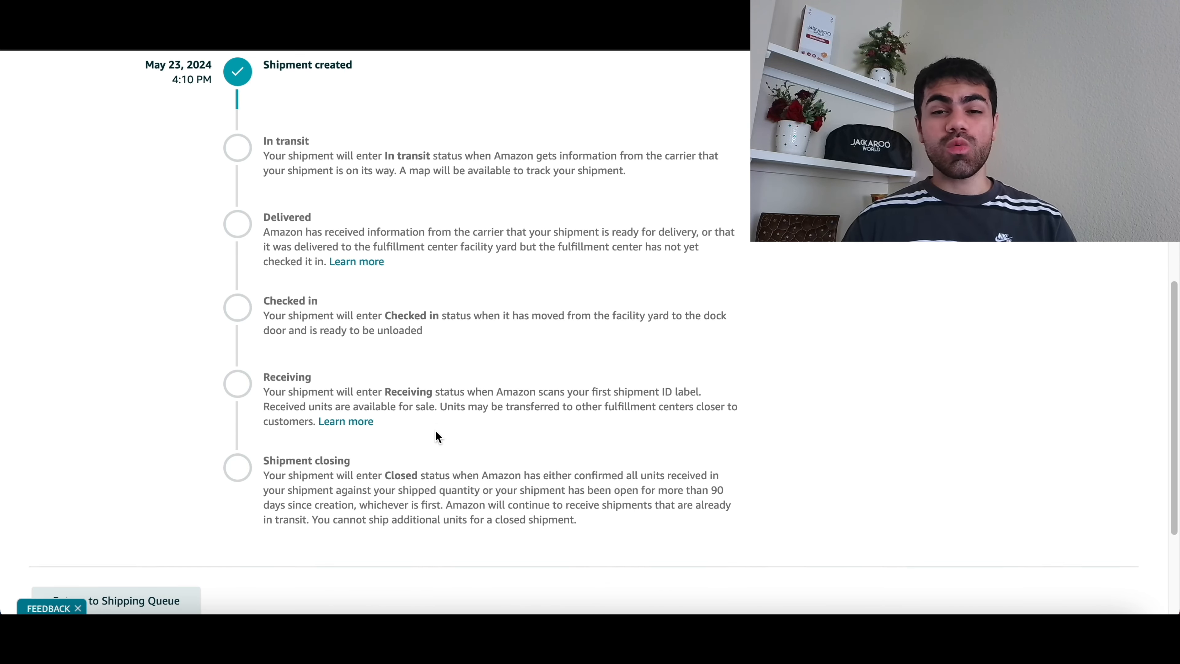